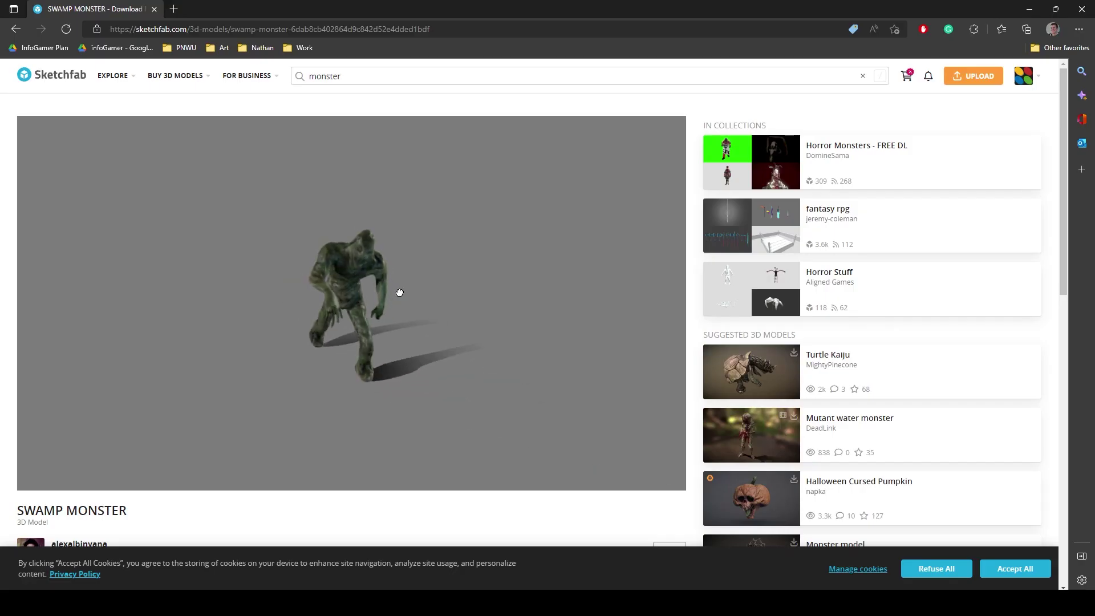
Inspect the Swamp Monster model up close and open its 3D model download
drag(400, 293, 379, 267)
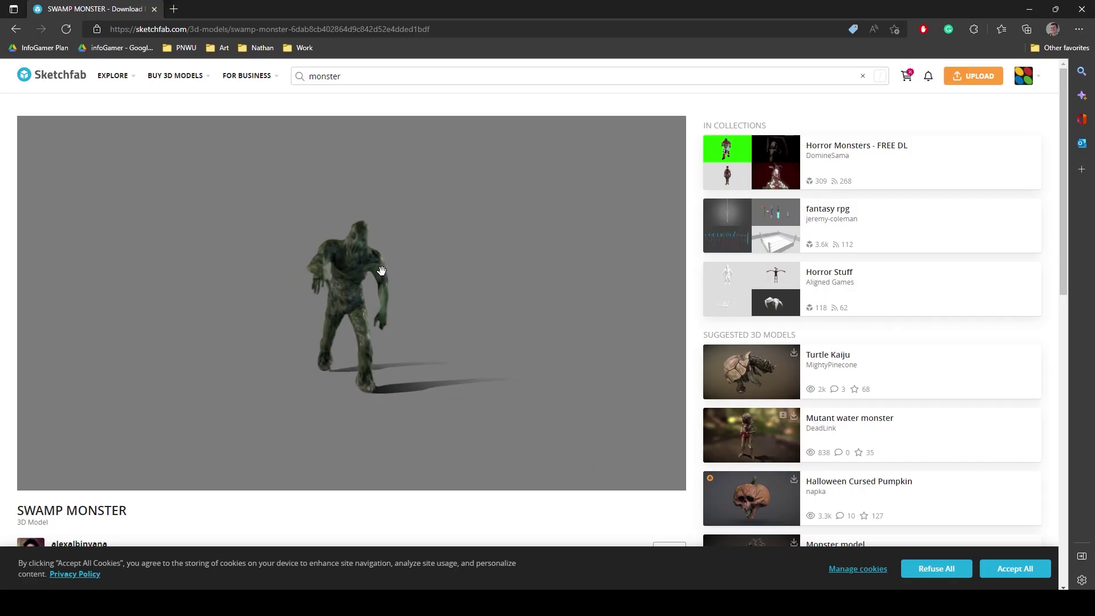
scroll(372, 244, up, 5)
drag(372, 222, 376, 250)
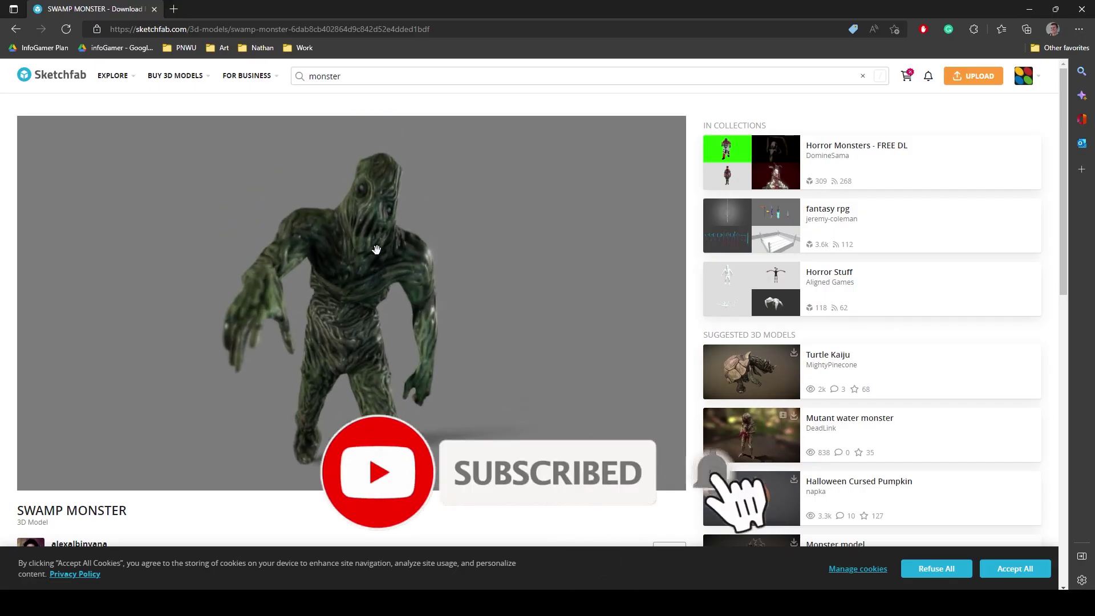
scroll(352, 302, down, 5)
scroll(288, 391, up, 2)
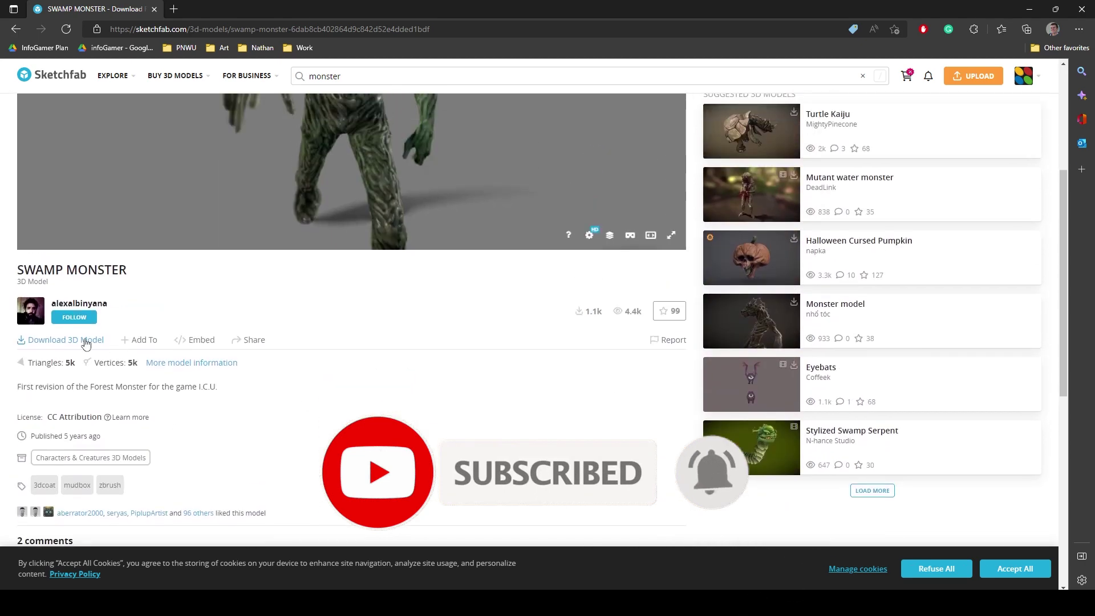
click(88, 338)
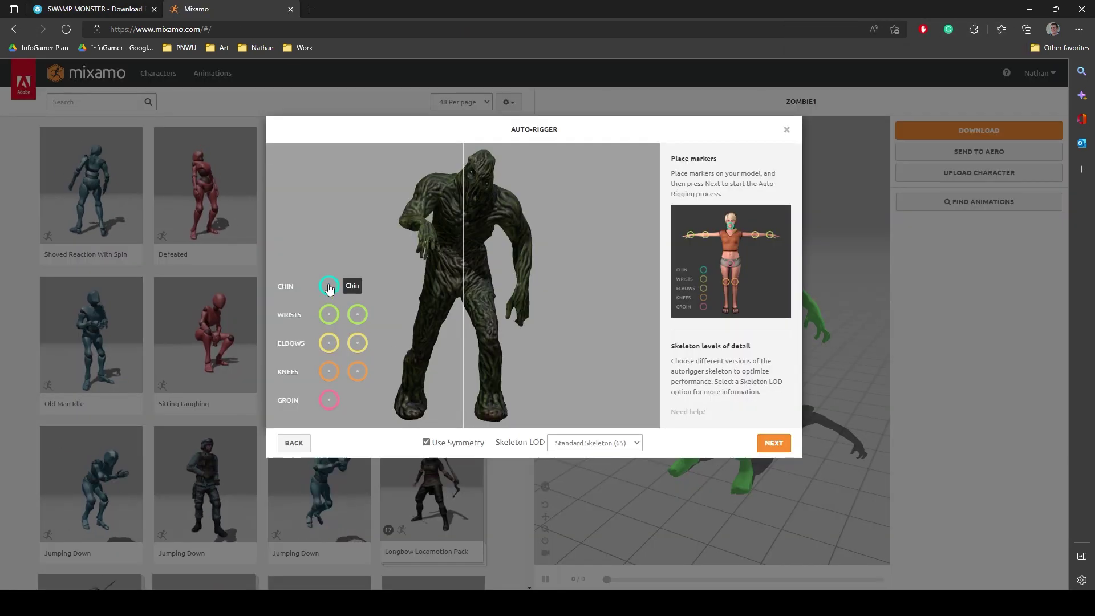
Place the auto-rigger's chin marker and both wrist markers on the swamp monster, with symmetry off for its uneven arms
drag(328, 286, 472, 188)
drag(357, 315, 526, 271)
drag(329, 314, 391, 272)
drag(525, 271, 520, 301)
drag(391, 271, 427, 229)
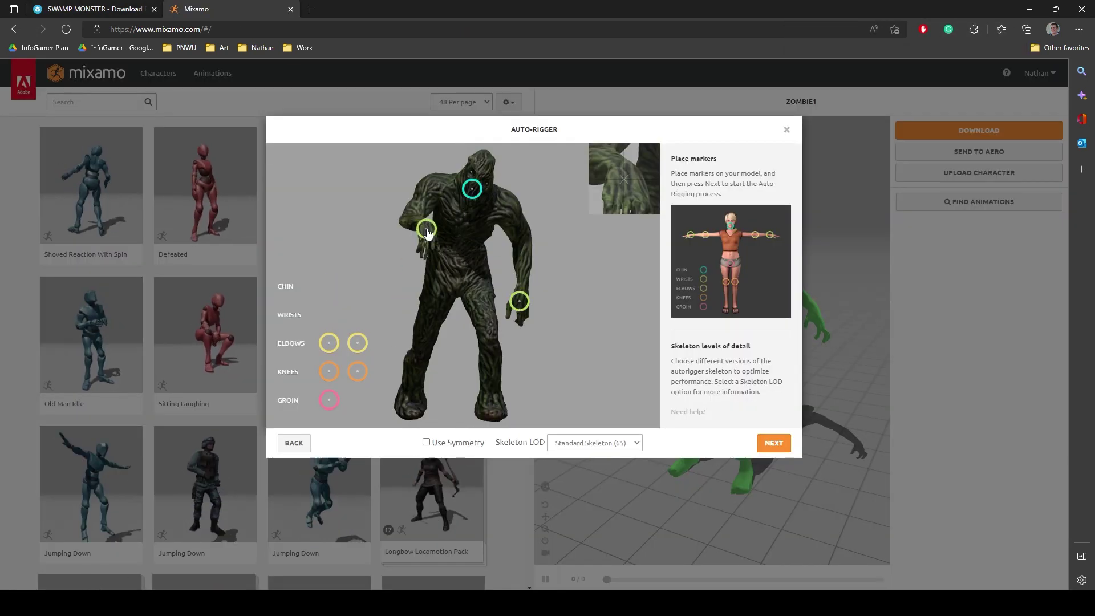
Place the elbow, knee and groin markers on the monster and start the auto-rigging
drag(329, 343, 407, 219)
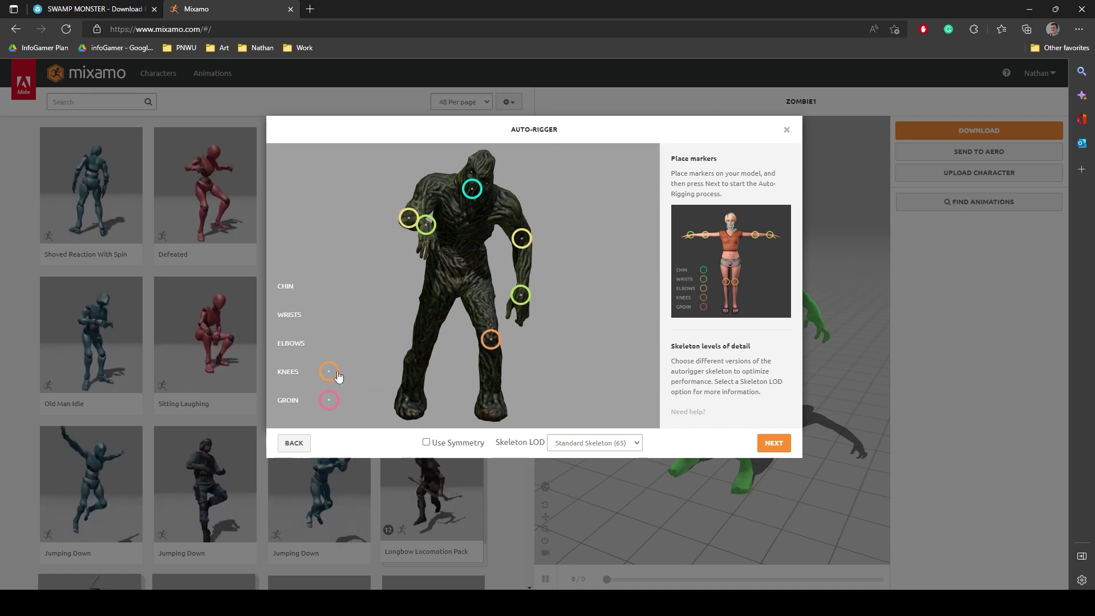
drag(329, 400, 457, 284)
click(774, 443)
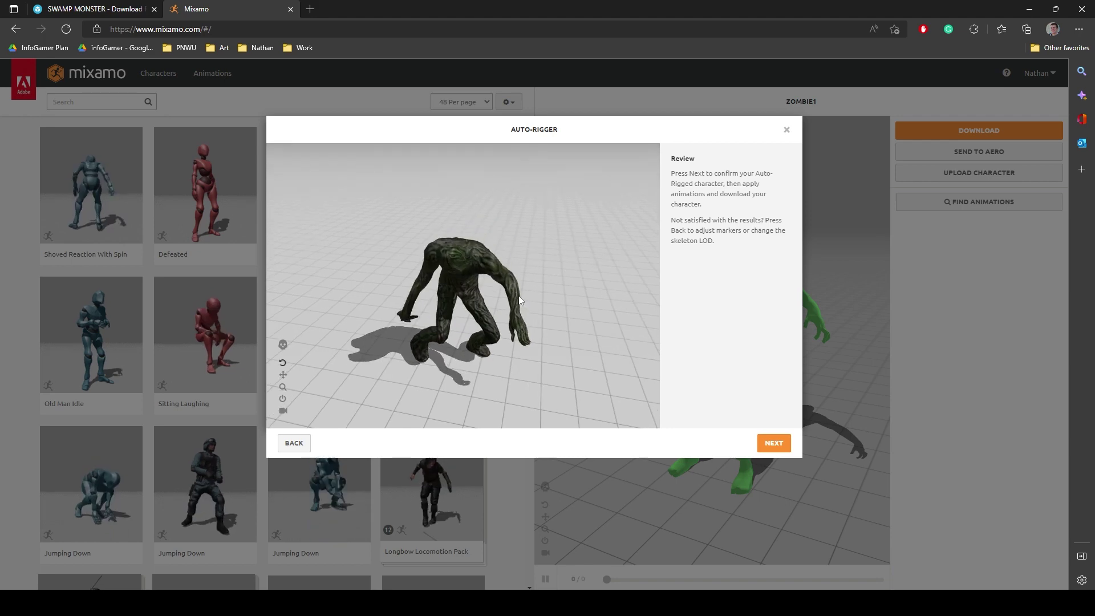
Preview the rigged swamp monster and its Dancing Twerk animation from several angles
drag(519, 295, 553, 281)
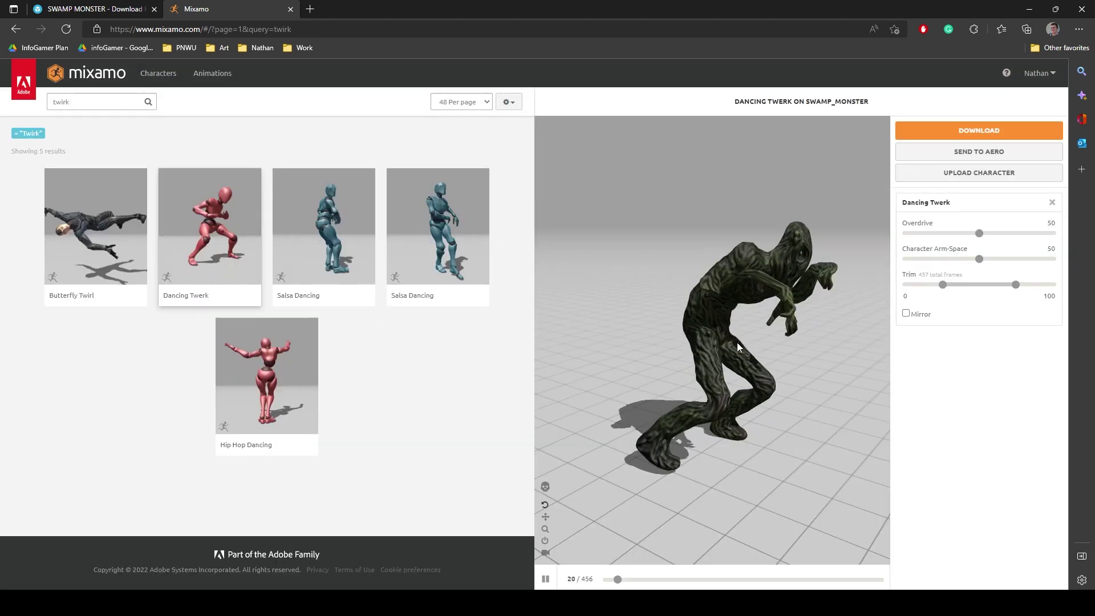
drag(678, 328, 777, 330)
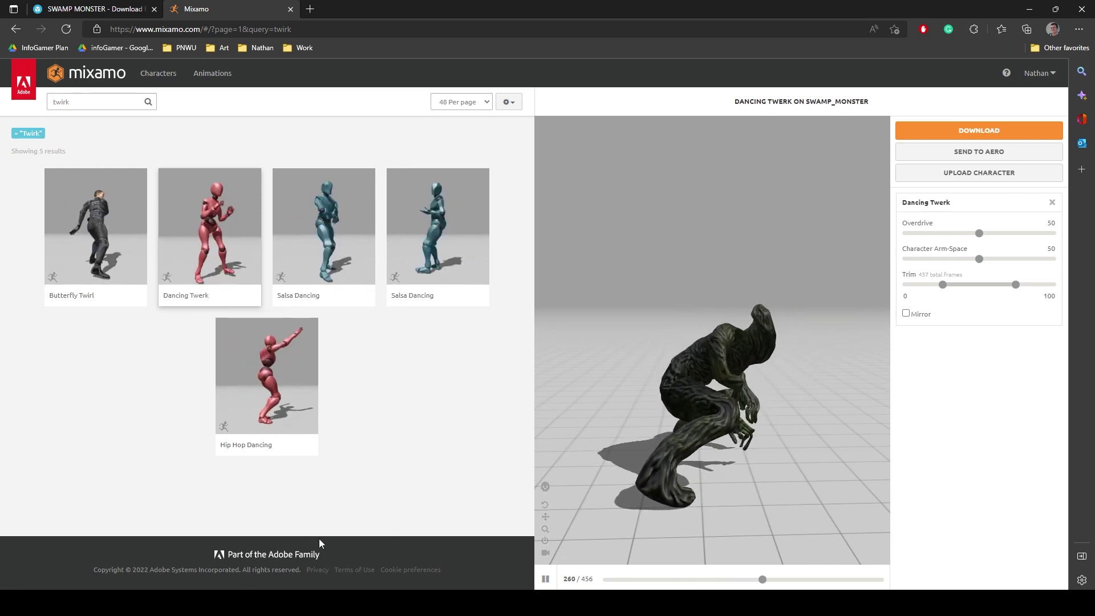
drag(582, 434, 658, 425)
click(329, 254)
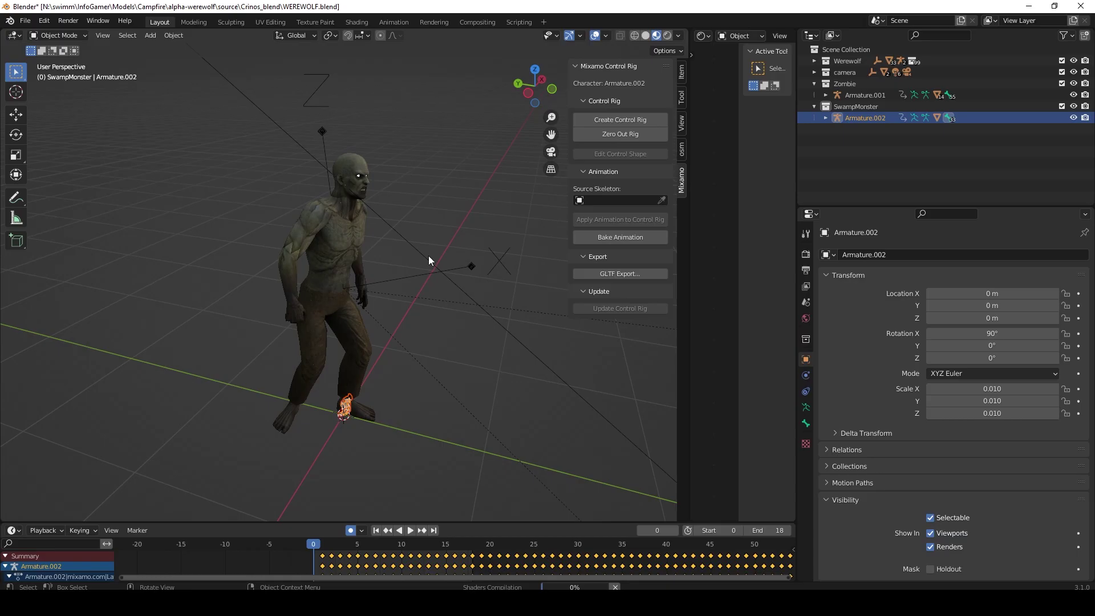
Switch to Blender and set the scale of the swamp monster's armature to 0.120 on all axes
scroll(420, 277, up, 5)
middle_drag(420, 277, 415, 299)
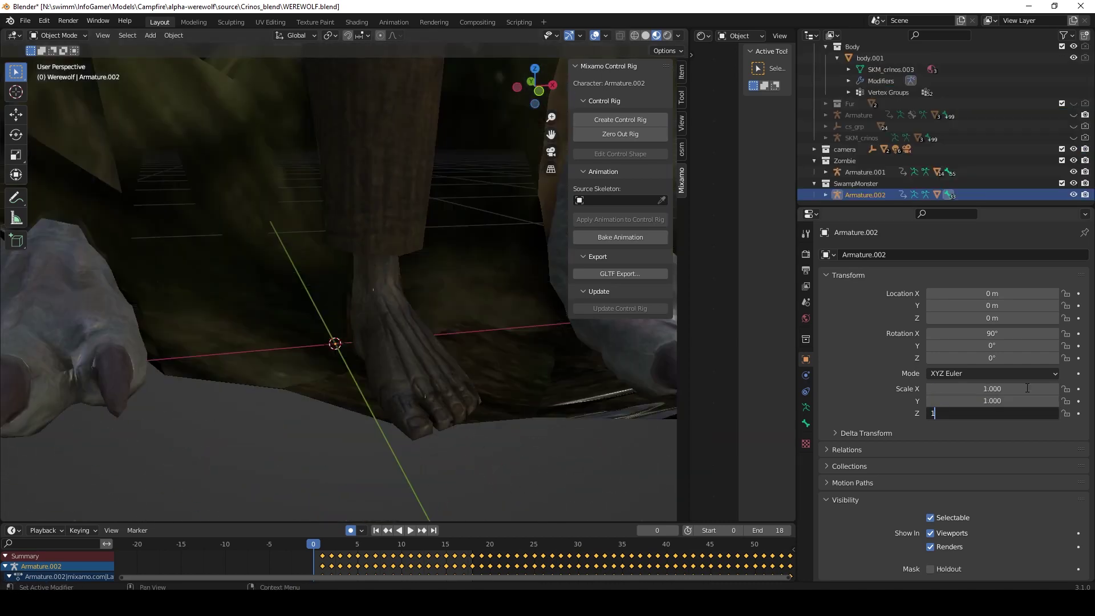
scroll(447, 305, down, 8)
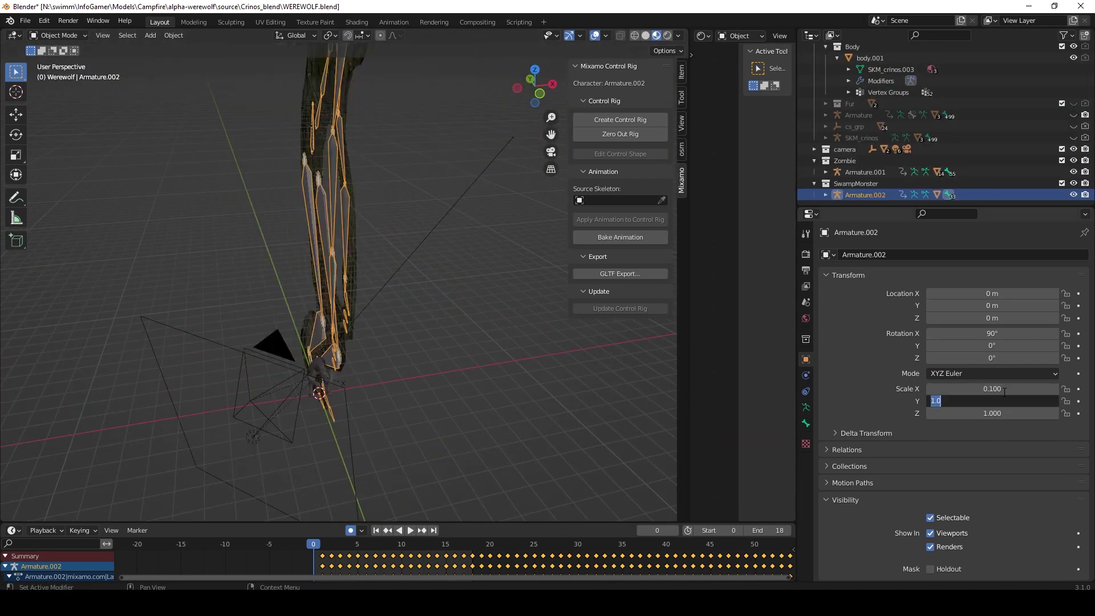
key(KP_Decimal)
middle_drag(399, 365, 371, 351)
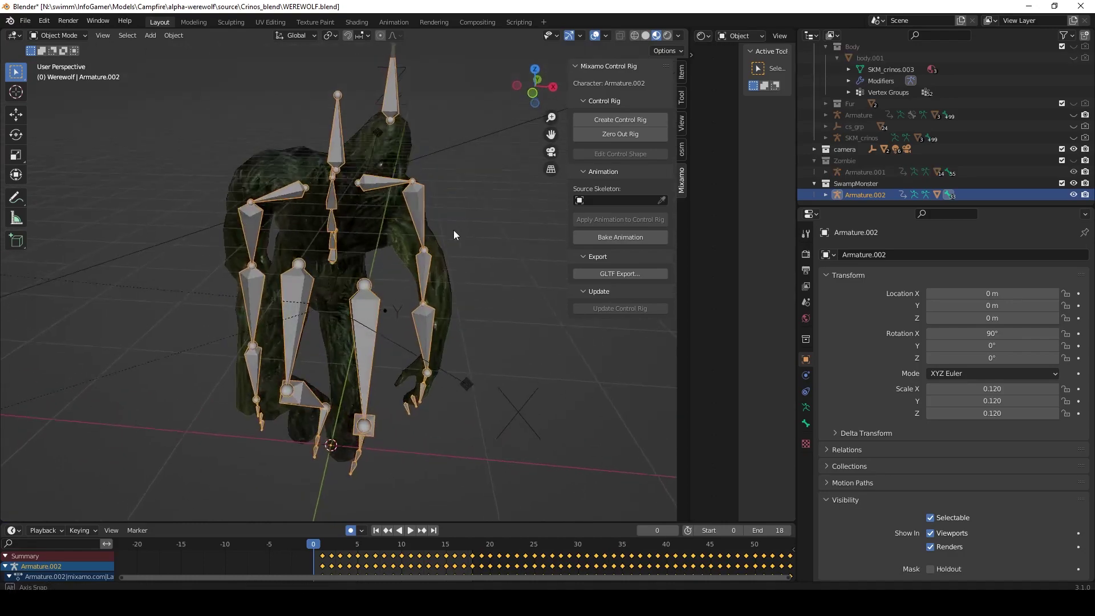
middle_drag(453, 231, 430, 262)
scroll(429, 261, down, 4)
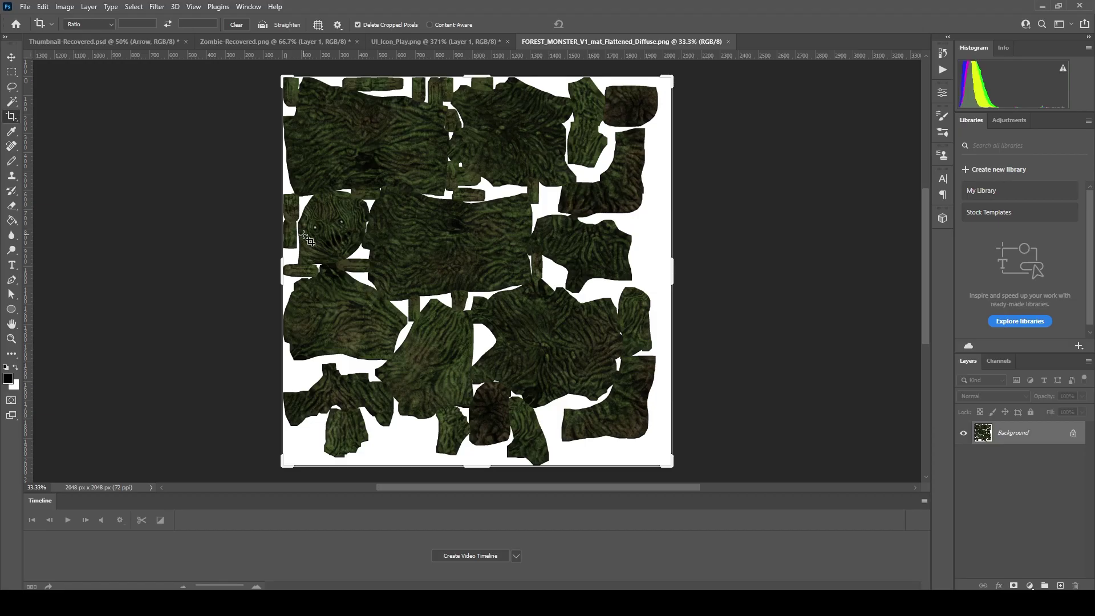
Switch to Photoshop and paint the eyes and teeth white on a new layer over the face of the forest monster diffuse texture
alt+scroll(369, 113, up, 5)
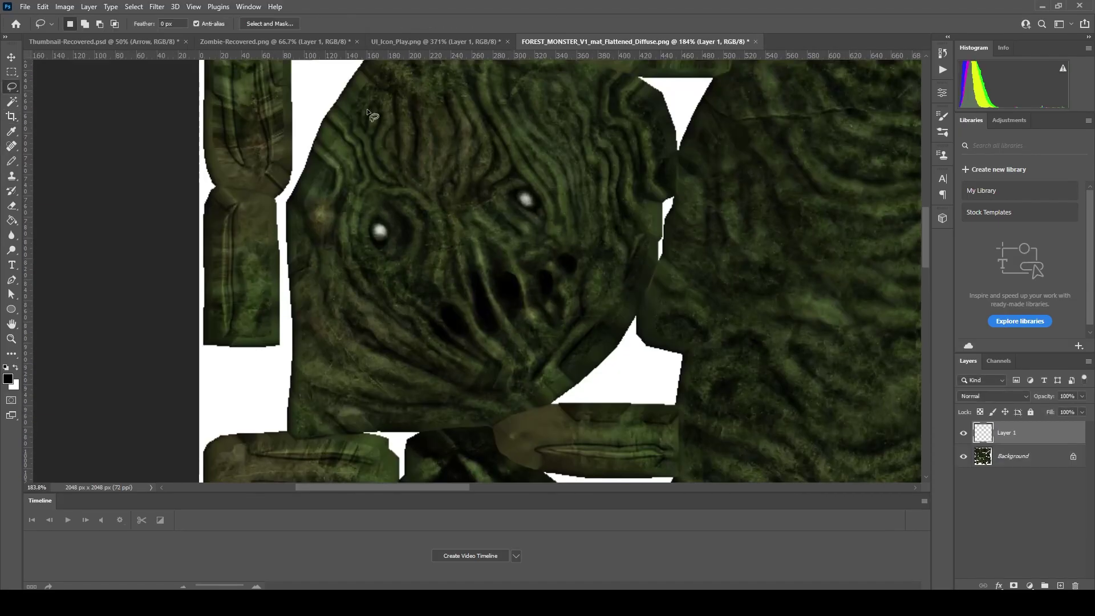
alt+scroll(385, 231, up, 3)
drag(379, 231, 401, 242)
scroll(482, 319, down, 2)
drag(483, 319, 535, 362)
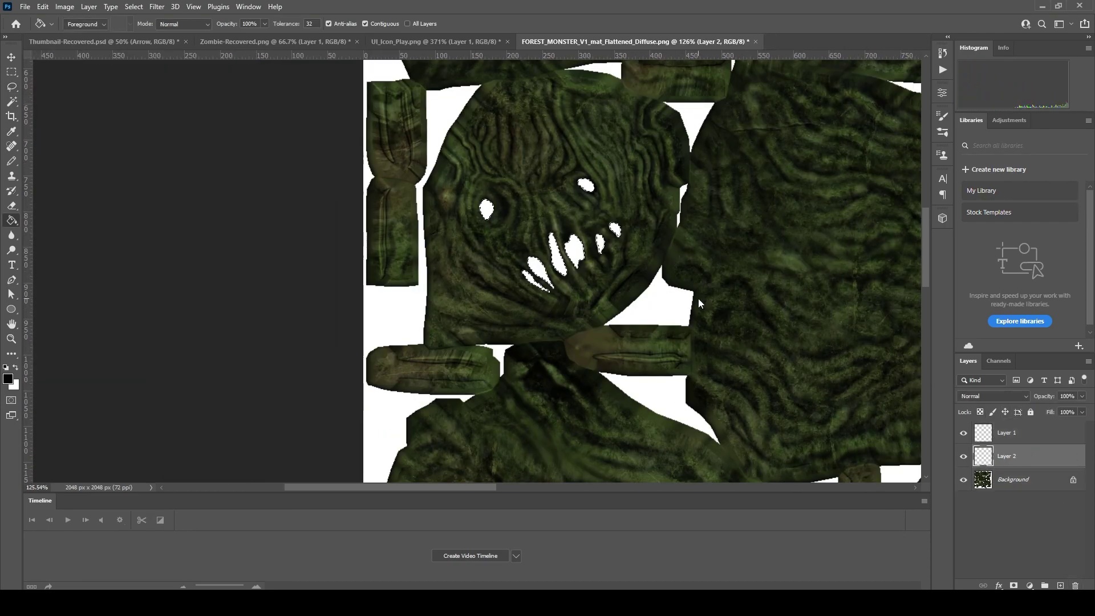
Fill the layer beneath the white eyes and teeth with black and save a copy of the image
click(704, 320)
alt+scroll(713, 320, down, 5)
key(ctrl+alt+s)
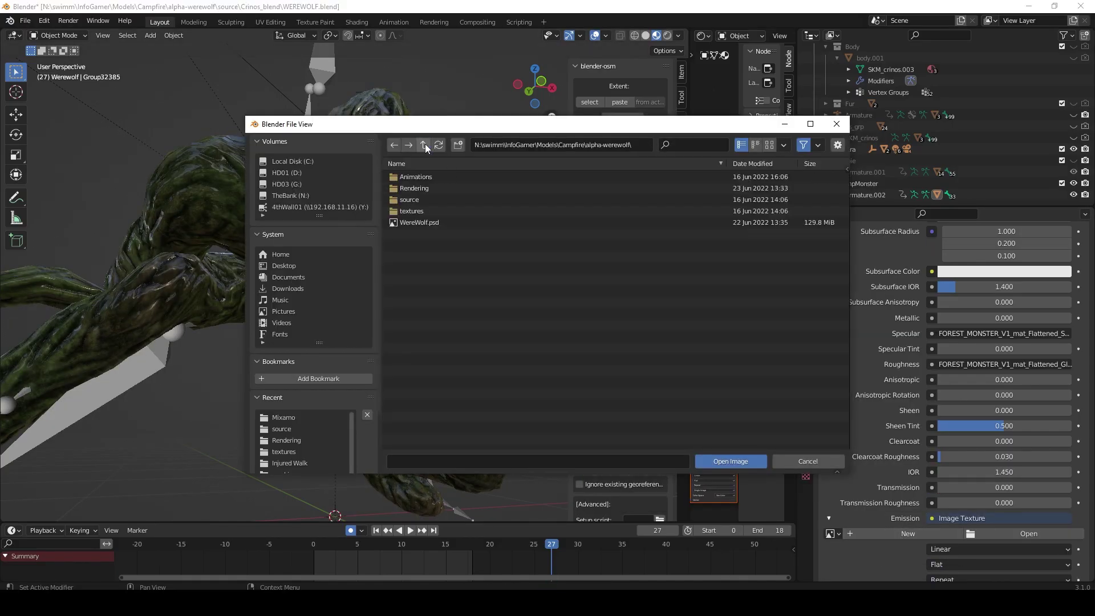
Switch to Blender and browse to the saved texture to use as the monster material's emission image
double_click(421, 199)
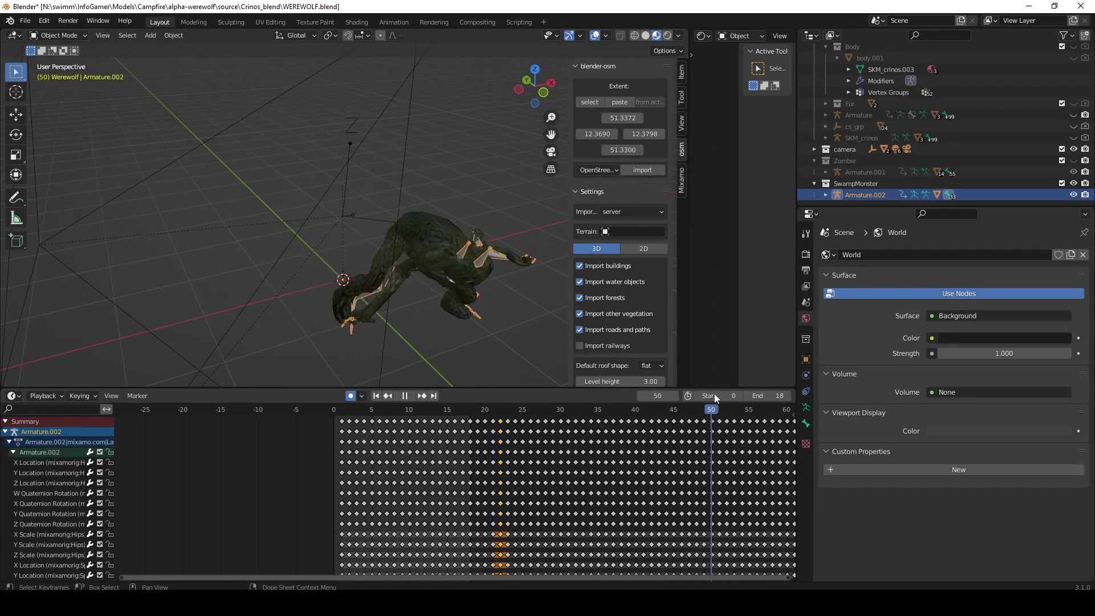
Find one crawl cycle by scrubbing and playing the animation, and shift its keyframes to the start of the timeline
drag(715, 396, 749, 411)
click(508, 410)
shift+drag(511, 417, 542, 426)
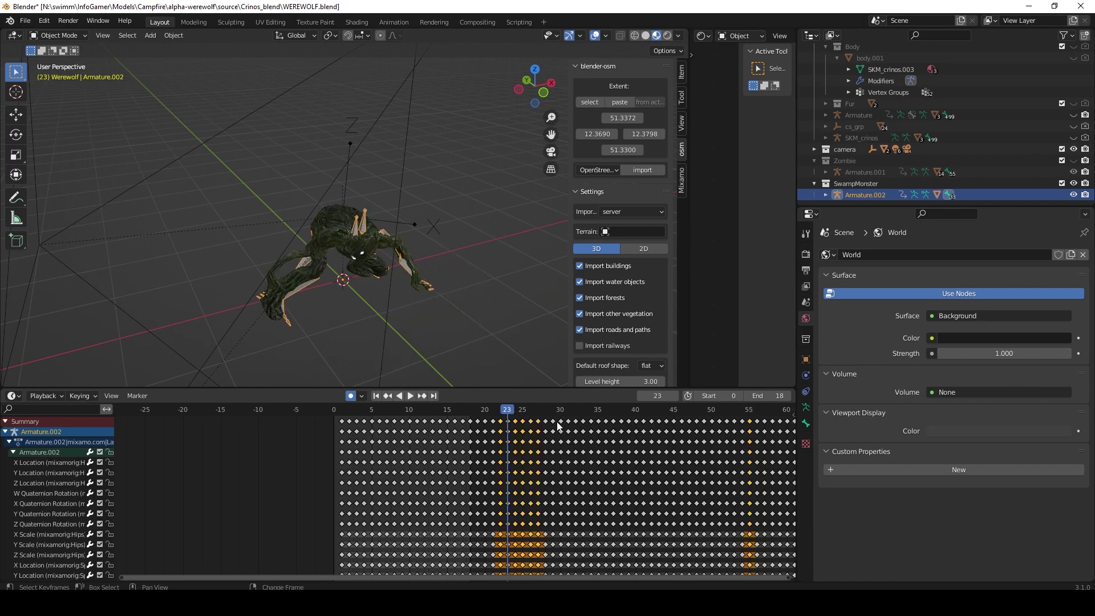
key(space)
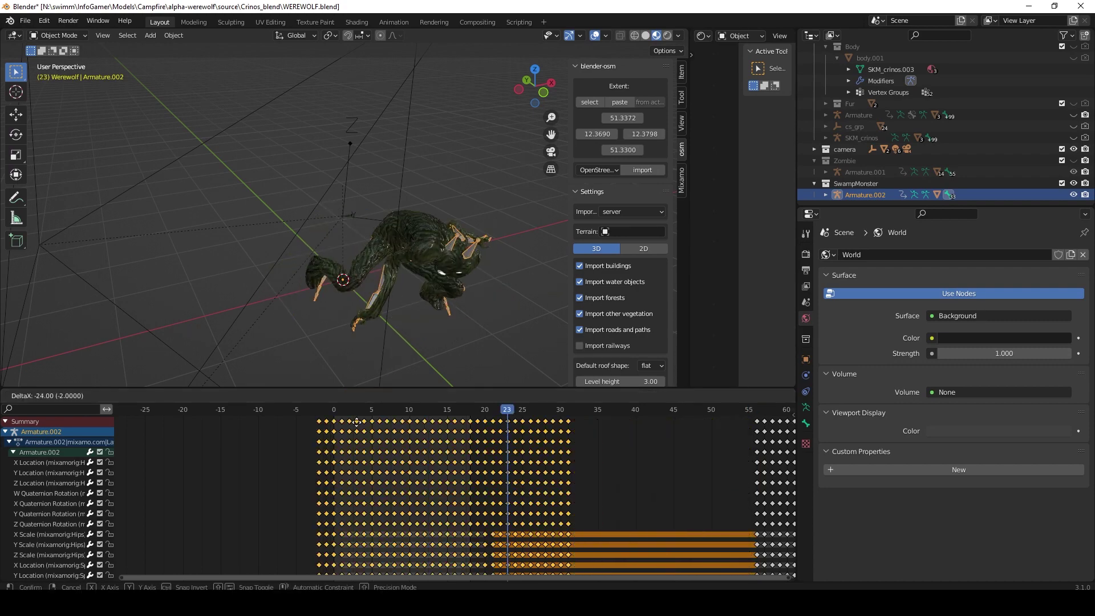
scroll(590, 416, down, 8)
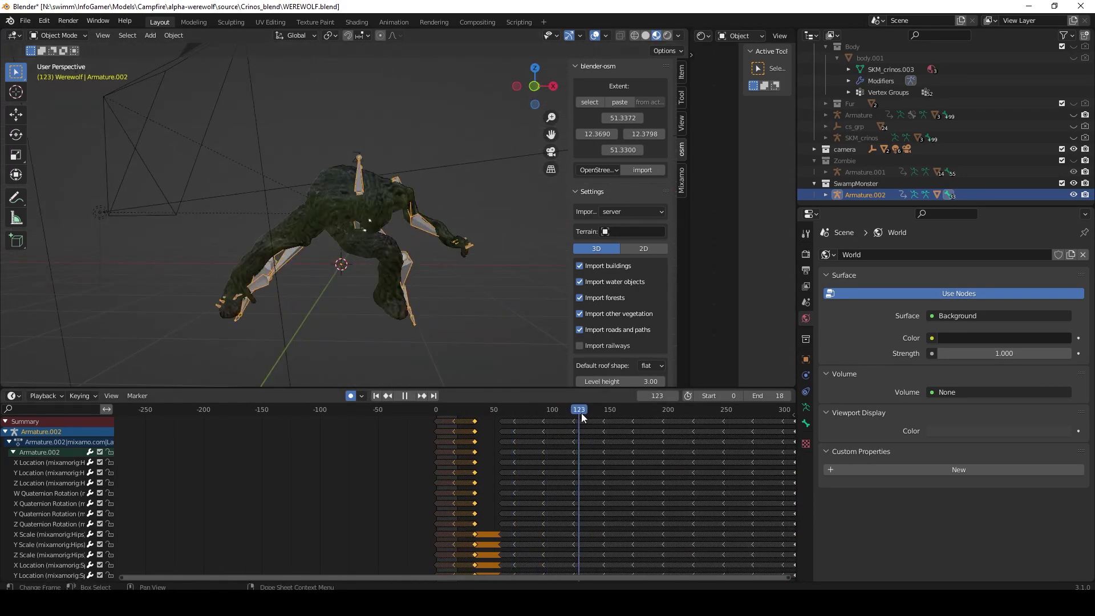
key(space)
scroll(728, 427, down, 3)
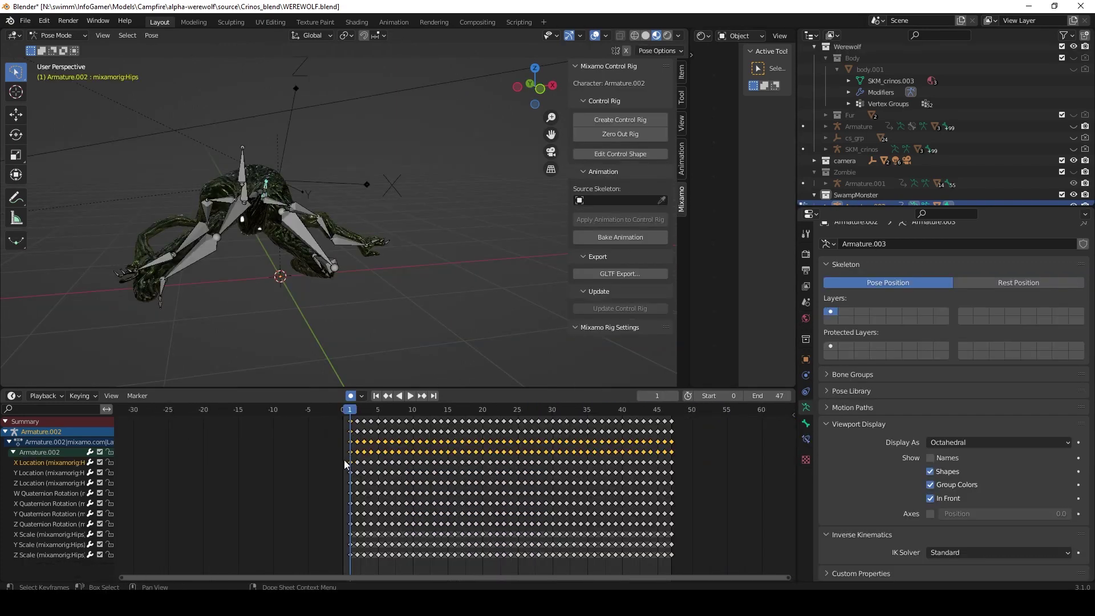
Delete the hips bone's X and Z Location keyframes across frames 1 to 47 to keep the crawl in place
drag(343, 460, 667, 477)
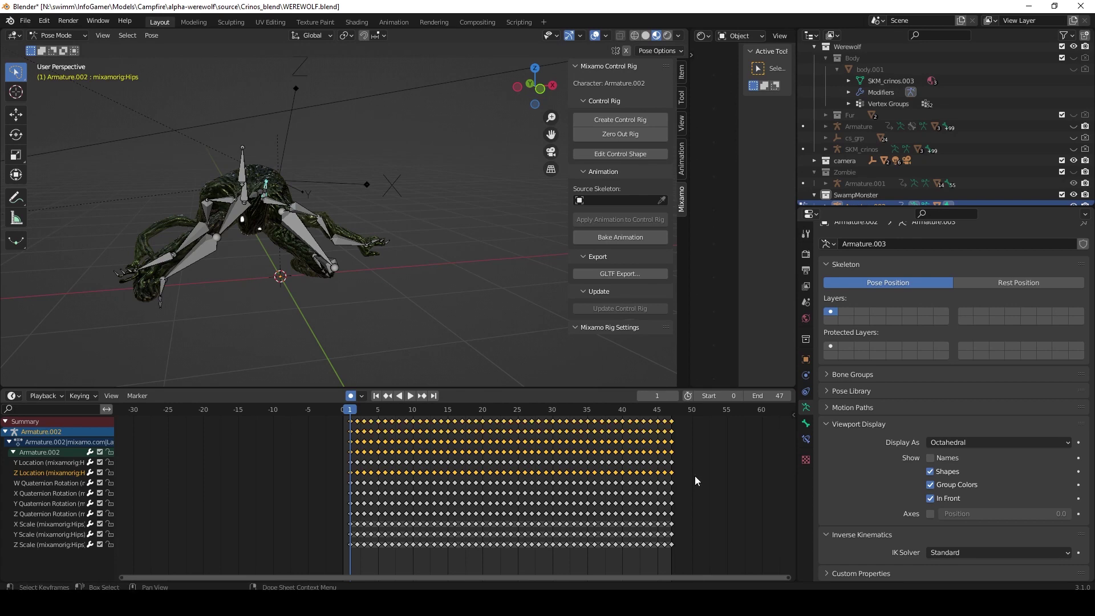
middle_drag(362, 342, 328, 322)
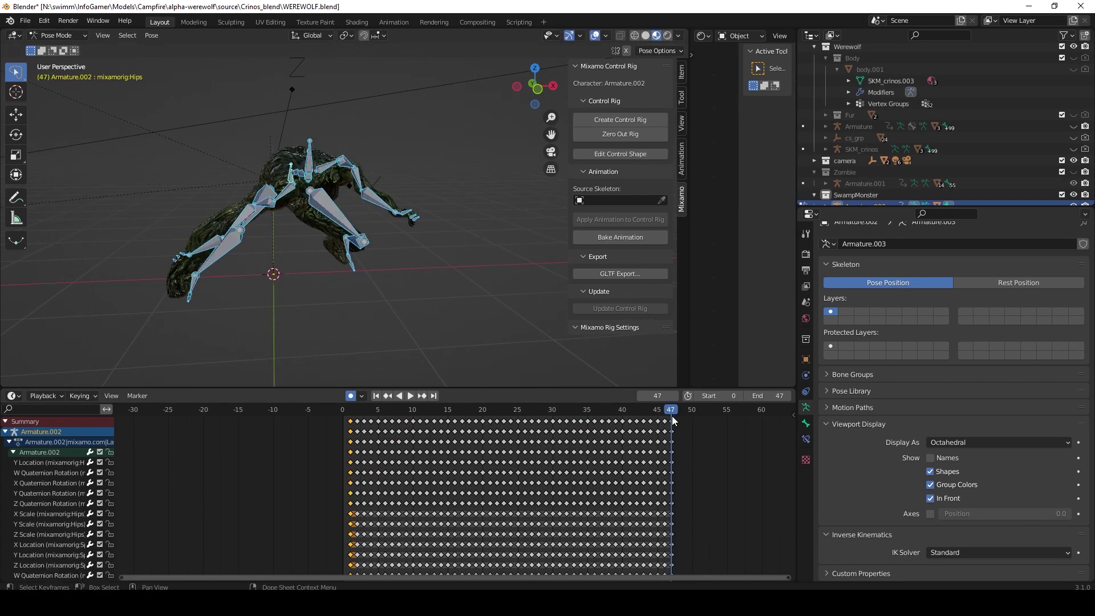
Paste the first frame's keyframes at frame 47 and thin the keyframes just before it to blend the loop
key(ctrl+v)
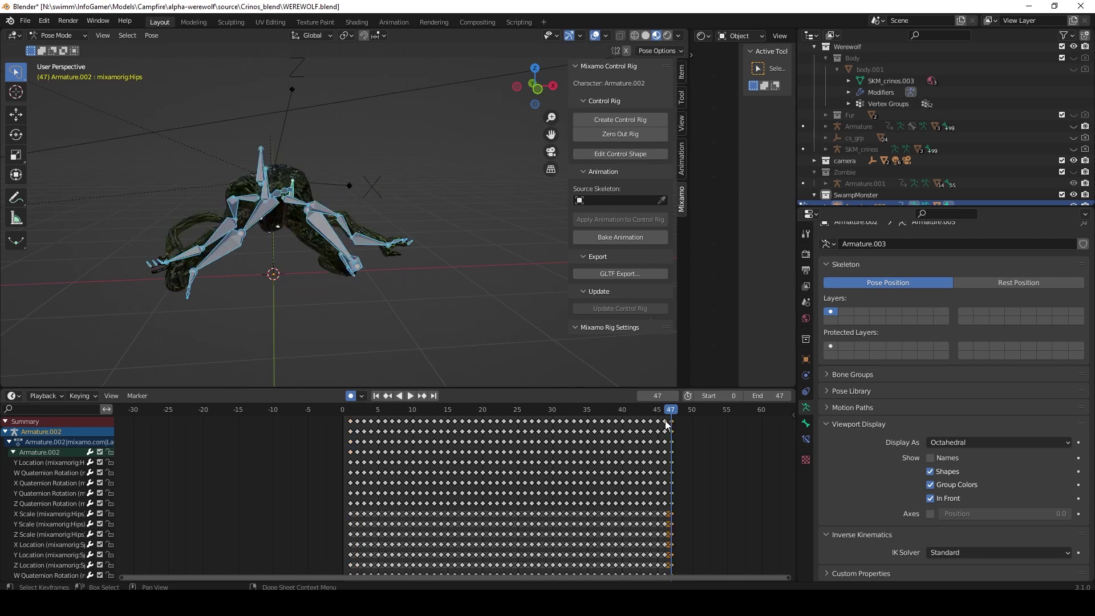
mouse_move(671, 416)
mouse_down()
mouse_move(649, 418)
mouse_move(673, 422)
mouse_move(662, 419)
mouse_up()
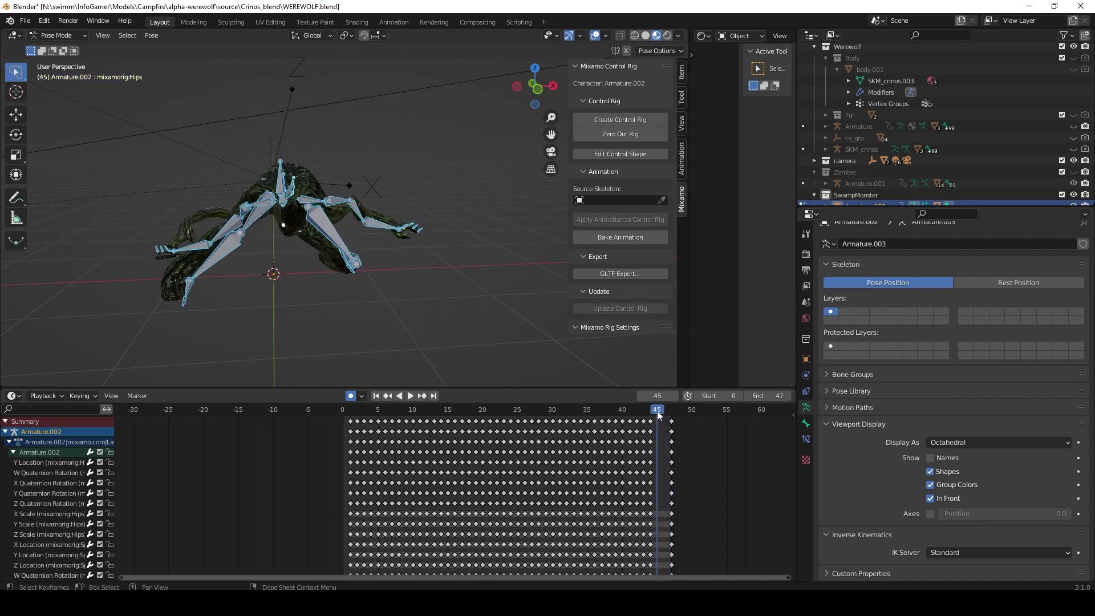
drag(661, 421, 667, 418)
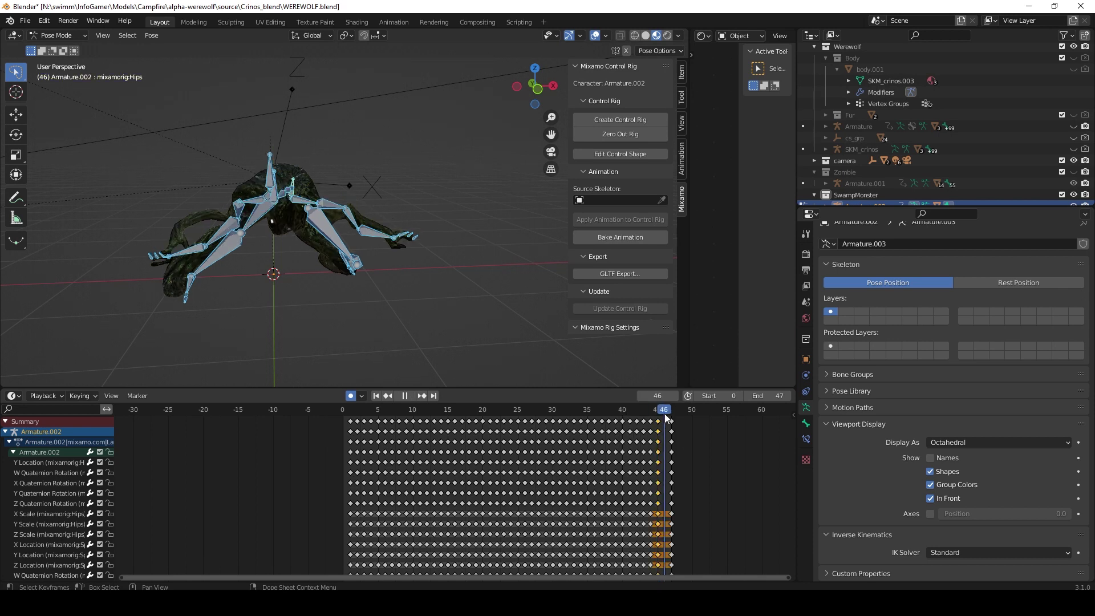
click(663, 423)
Delete every other keyframe and fit the crawl loop's keyframes into frames 1 to 18
key(Home)
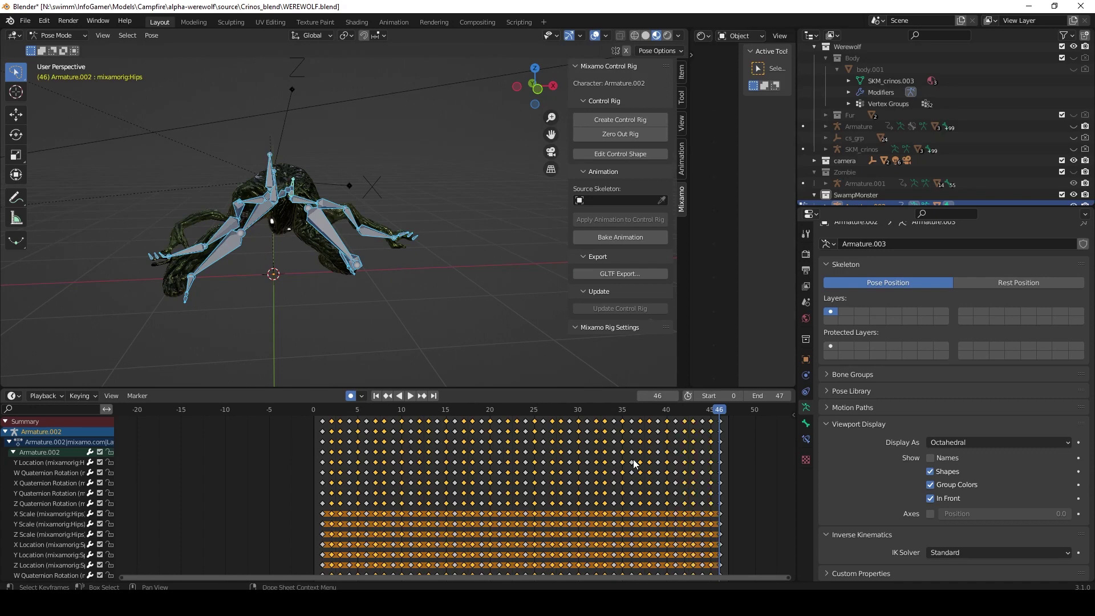
key(Delete)
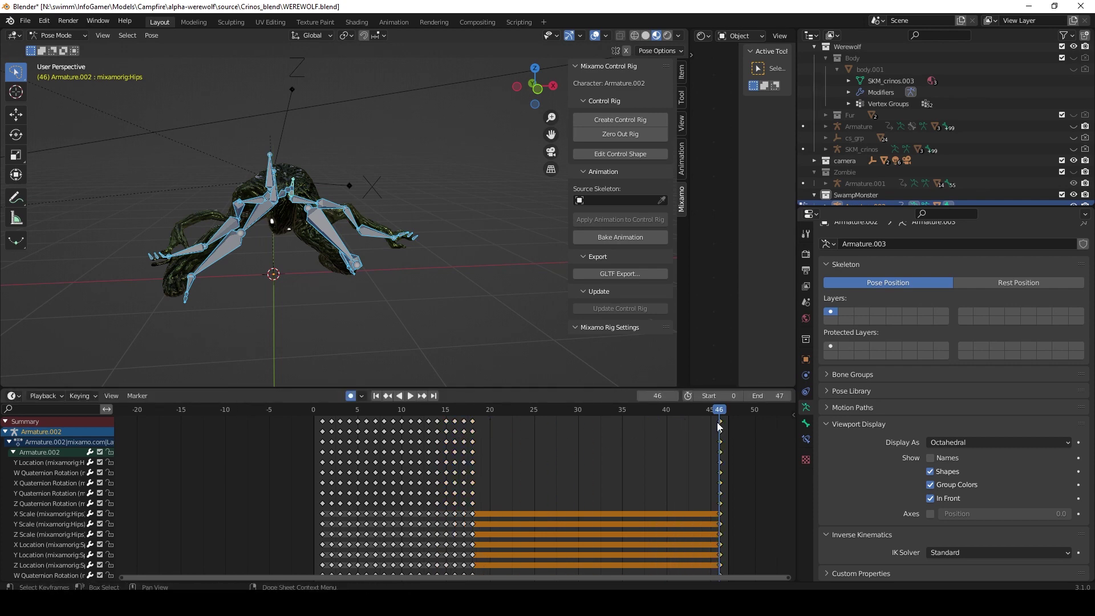
drag(719, 425, 484, 443)
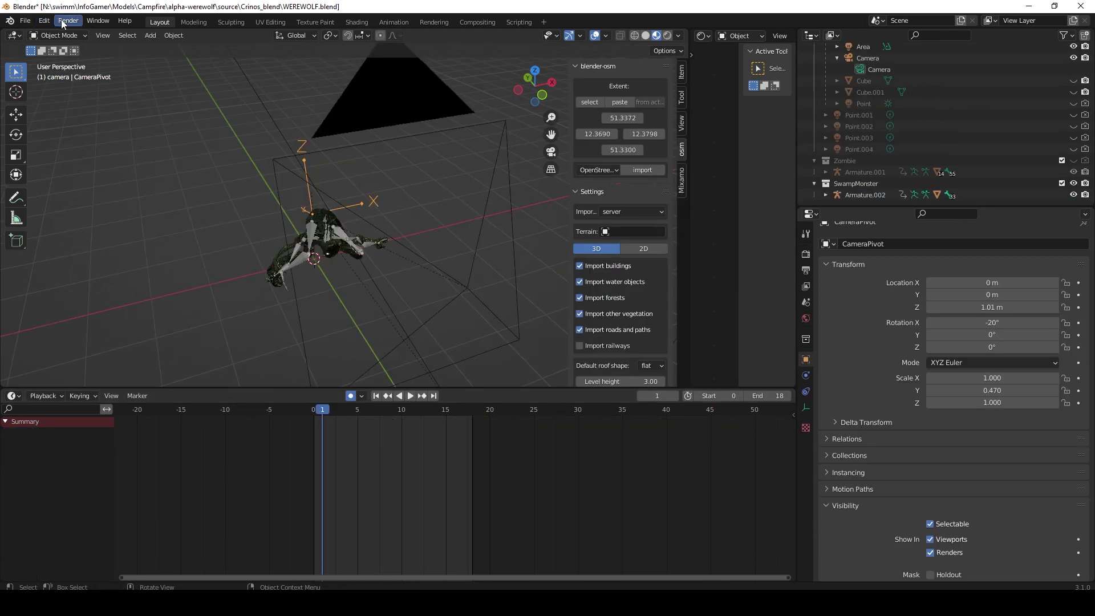
Render a still image of the crawling monster at frame 1
click(68, 21)
click(66, 31)
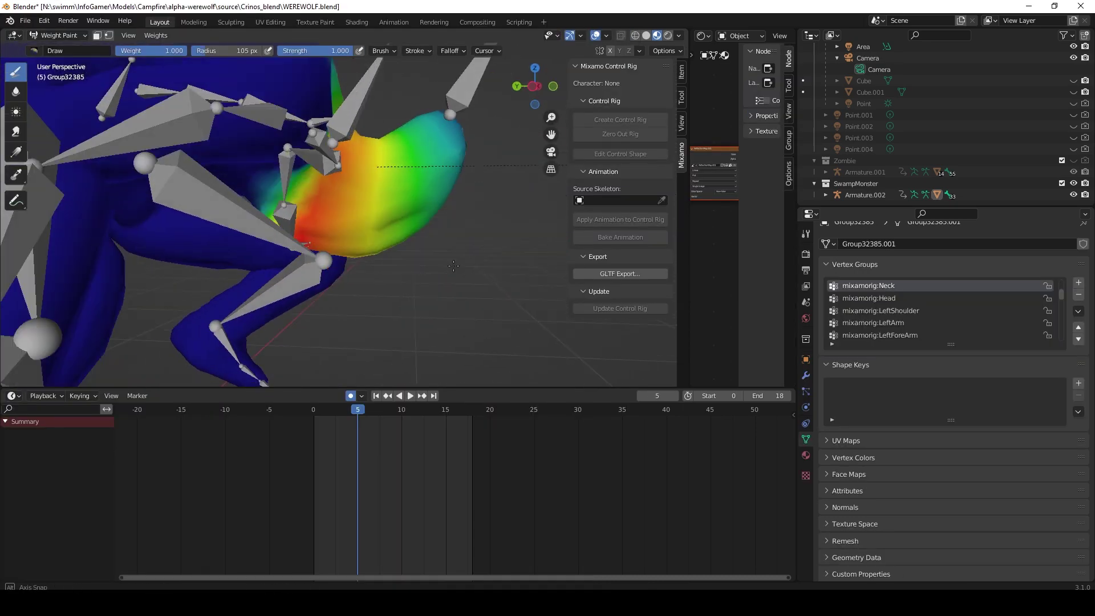
Set the weight-painting Draw brush's strength to 0.5 for the neck vertex group of the monster mesh
mouse_move(308, 245)
middle_down()
mouse_move(337, 274)
mouse_move(481, 176)
mouse_move(262, 182)
mouse_move(345, 134)
mouse_move(365, 137)
mouse_move(337, 103)
middle_up()
click(336, 51)
text(0.5)
key(Return)
middle_drag(337, 199, 357, 276)
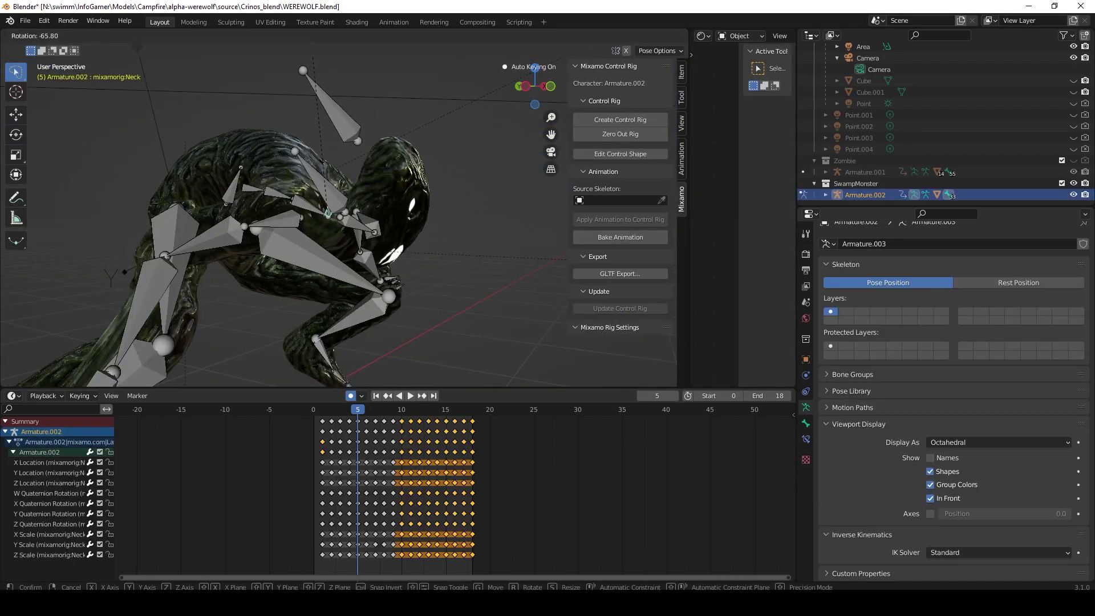
Rotate the neck bone at frame 5 so the monster's face looks forward, and render a test image
mouse_move(400, 228)
middle_down()
mouse_move(430, 323)
mouse_move(390, 166)
middle_up()
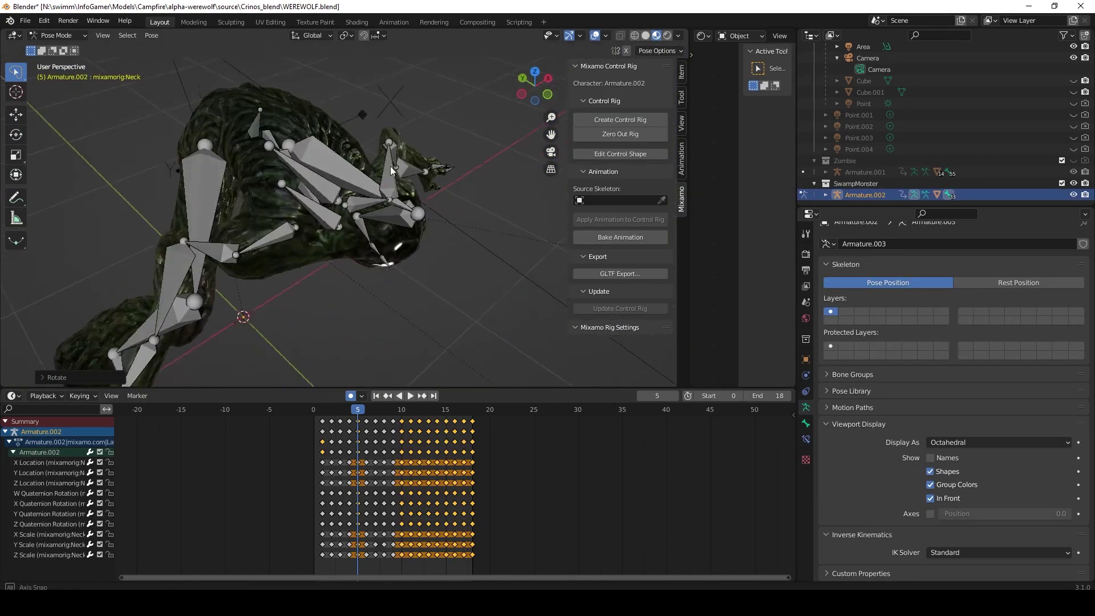
key(r)
key(Return)
mouse_move(343, 206)
middle_down()
mouse_move(313, 180)
mouse_move(356, 194)
middle_up()
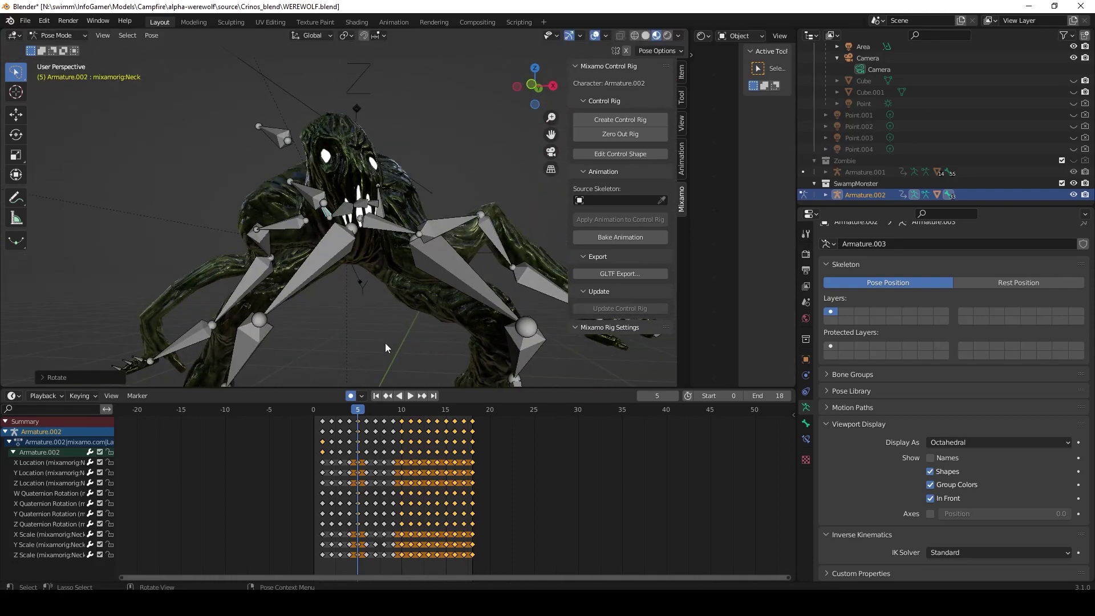
key(F12)
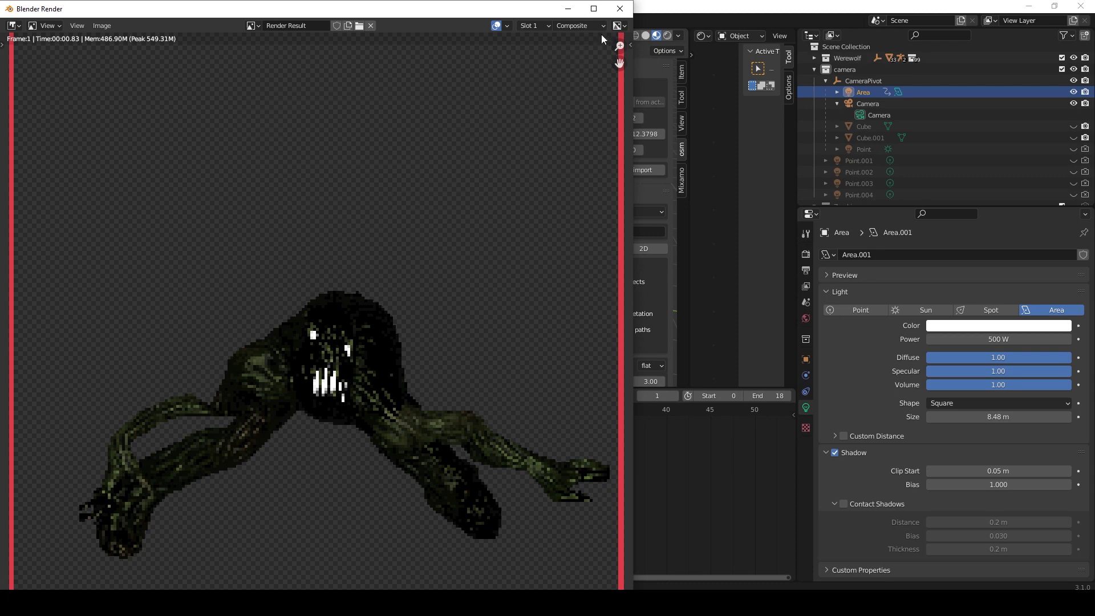
Remove the texture from the monster material's Specular input and set Specular to 0
key(Escape)
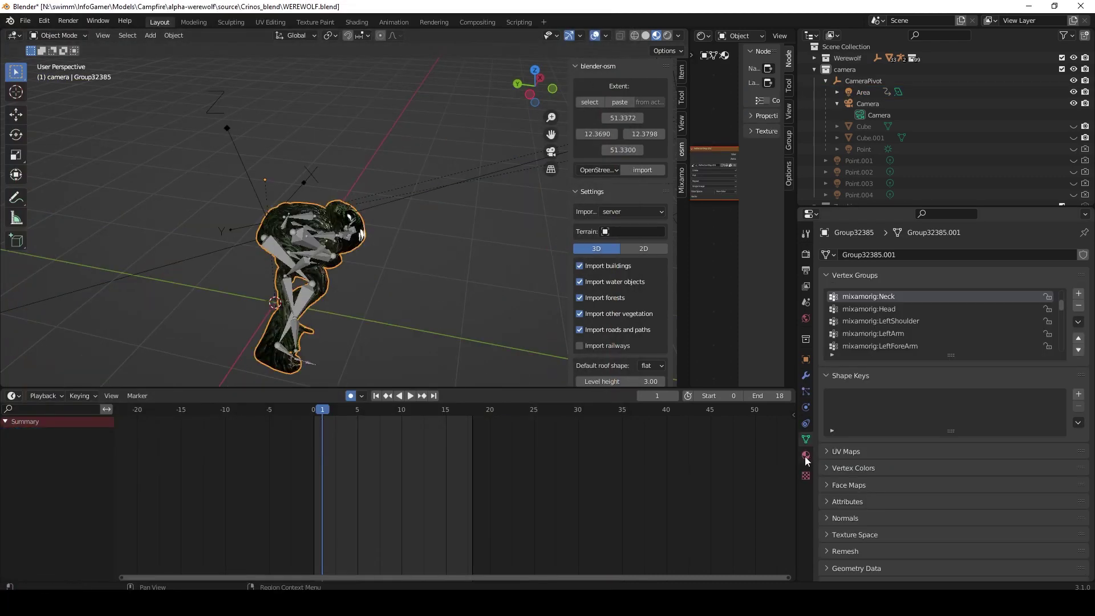
click(805, 455)
scroll(982, 461, down, 5)
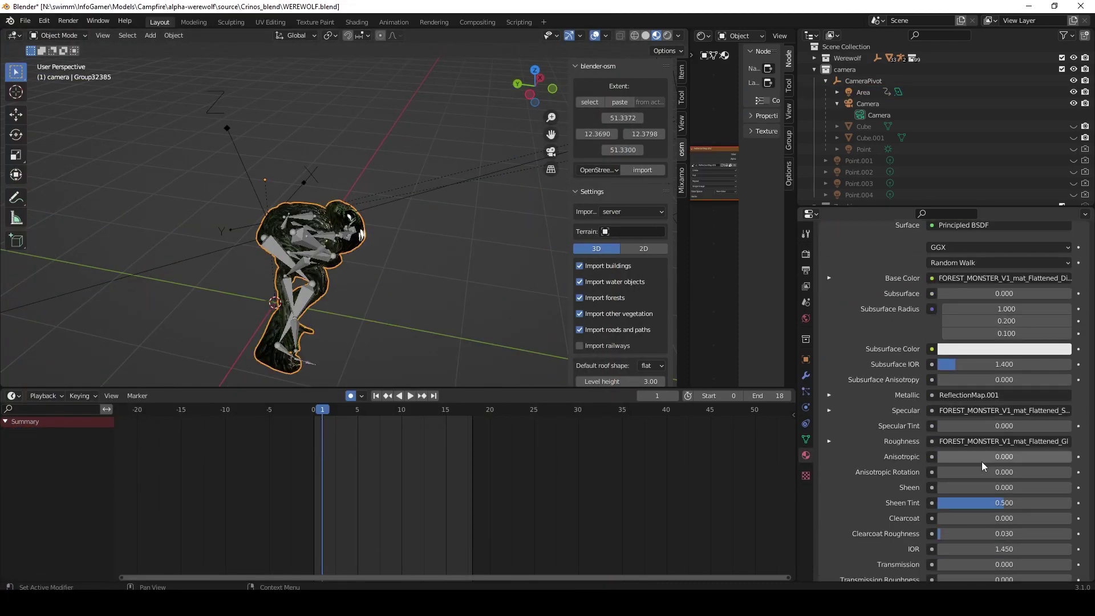
click(978, 411)
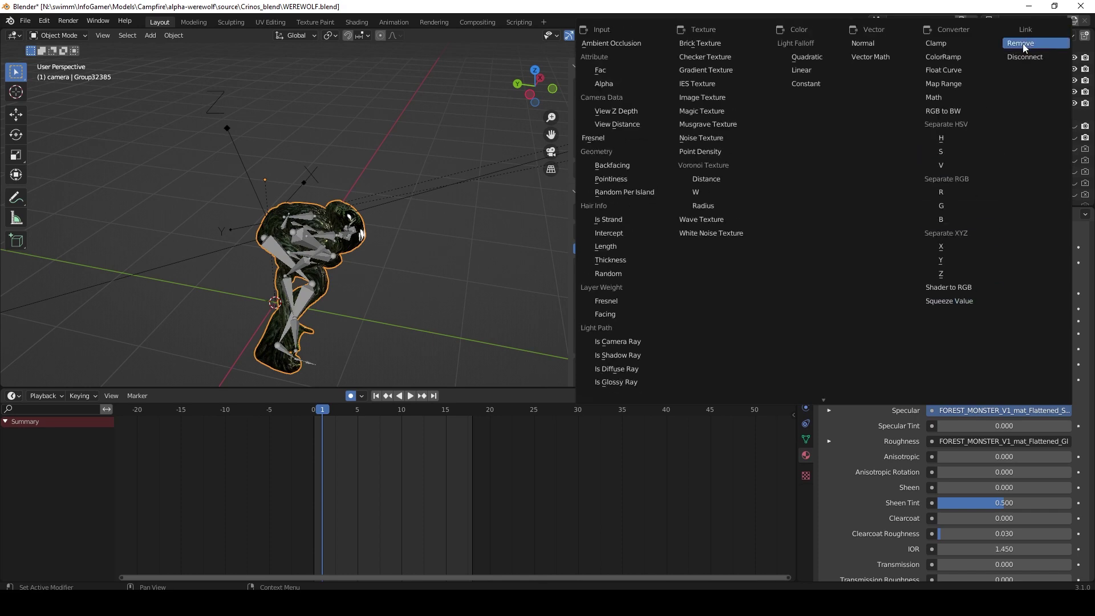
click(1025, 43)
shift+middle_drag(575, 348, 613, 347)
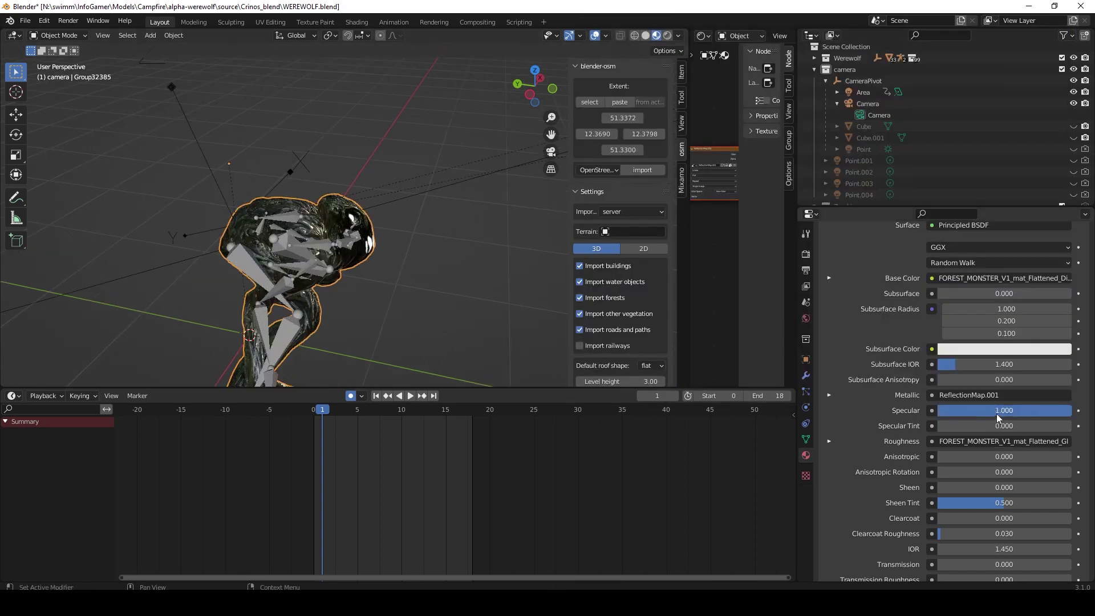
drag(997, 415, 938, 415)
scroll(505, 264, up, 6)
middle_drag(504, 264, 515, 205)
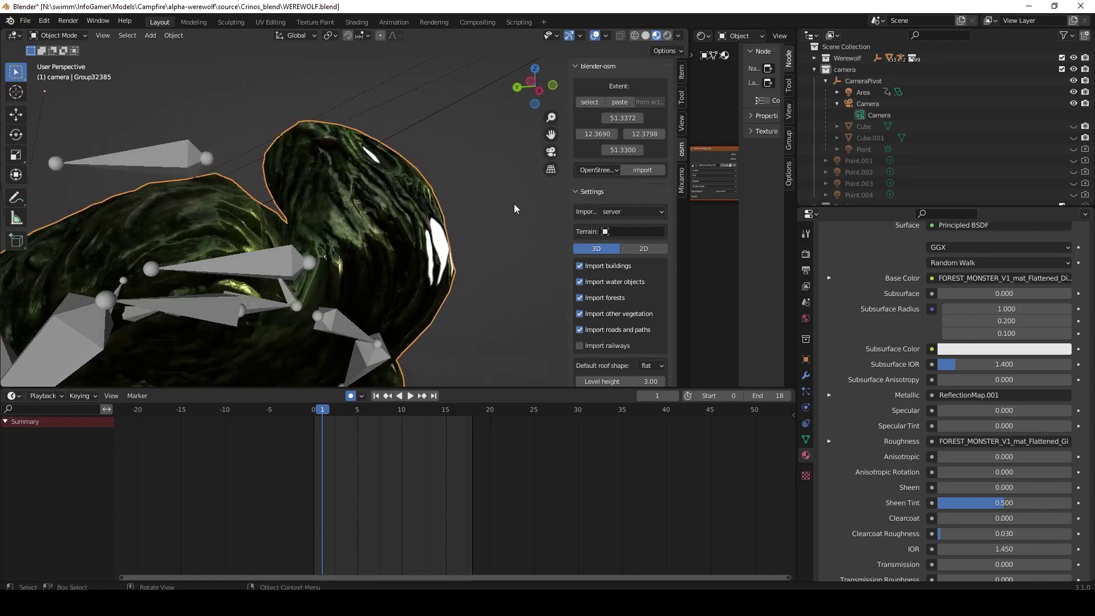
Remove the reflection map from the monster material's Metallic input and render a test image
click(995, 399)
click(1015, 84)
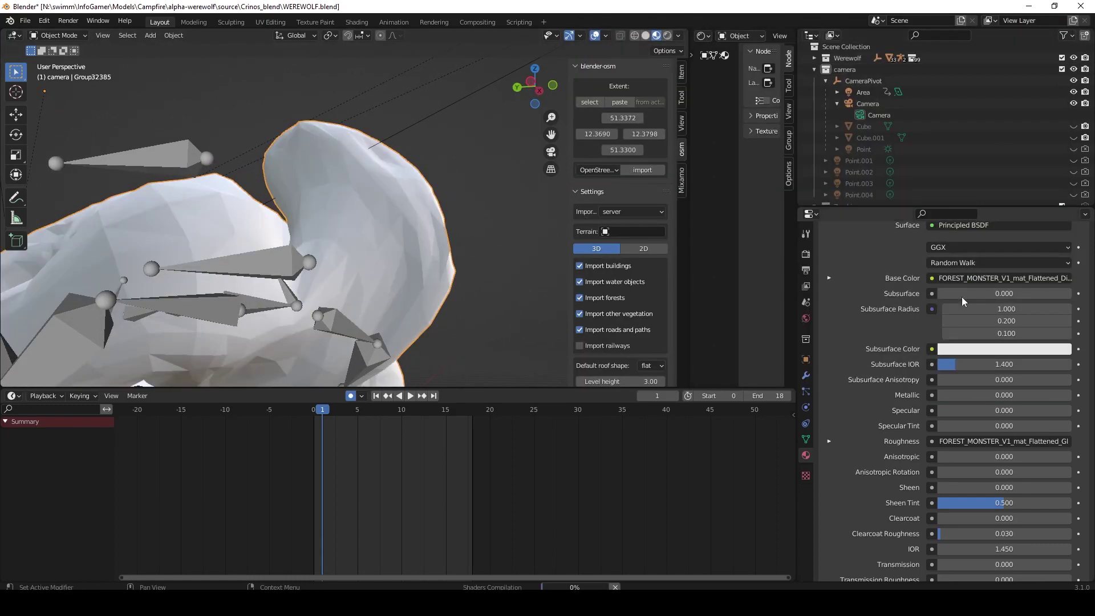
key(F12)
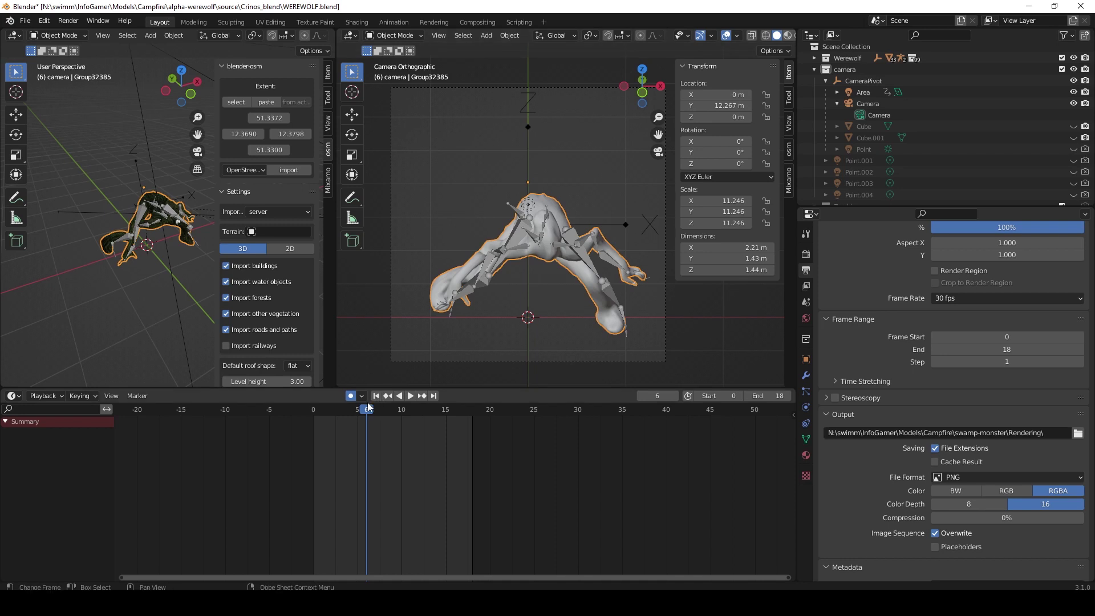
Play the crawl loop from frame 1 to check it, and render the full animation
drag(364, 409, 325, 412)
key(space)
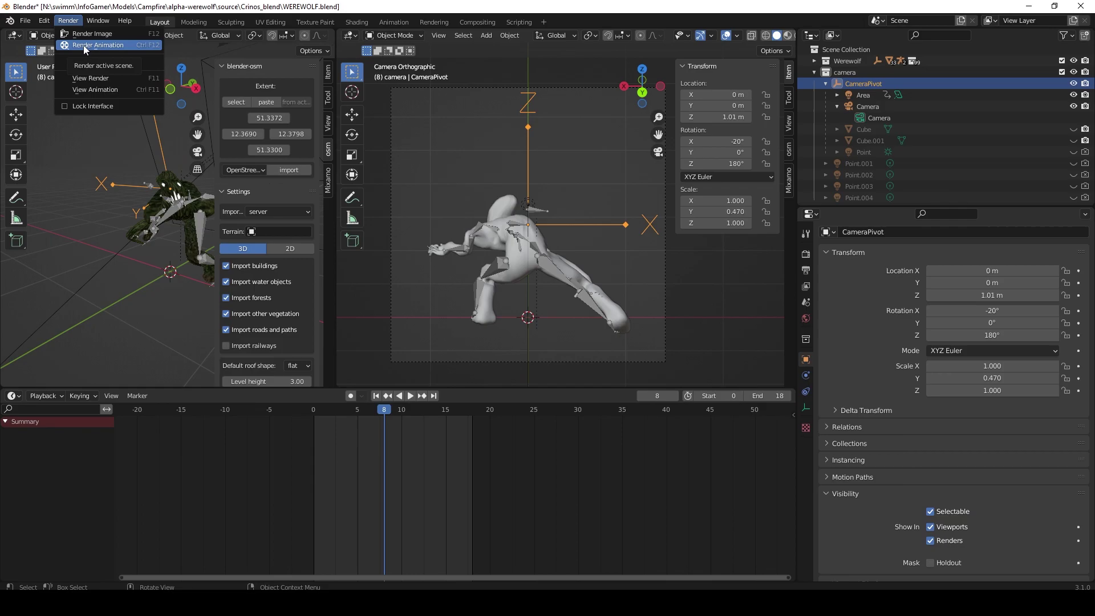
click(84, 46)
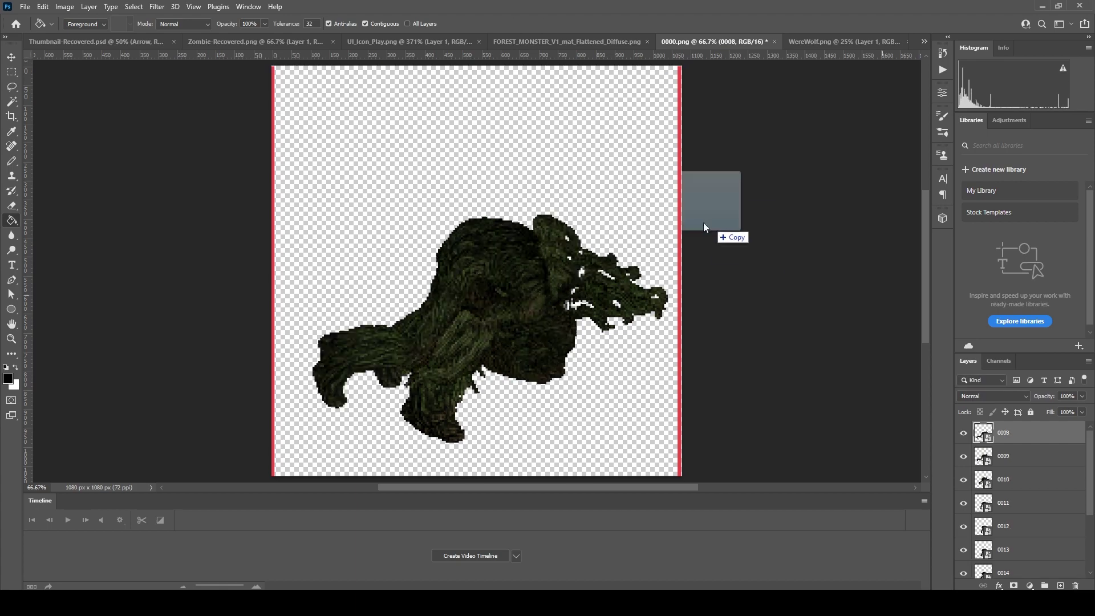
Switch to Photoshop, load the rendered frames, and save the assembled sprite sheet on the computer
drag(703, 222, 777, 296)
key(Return)
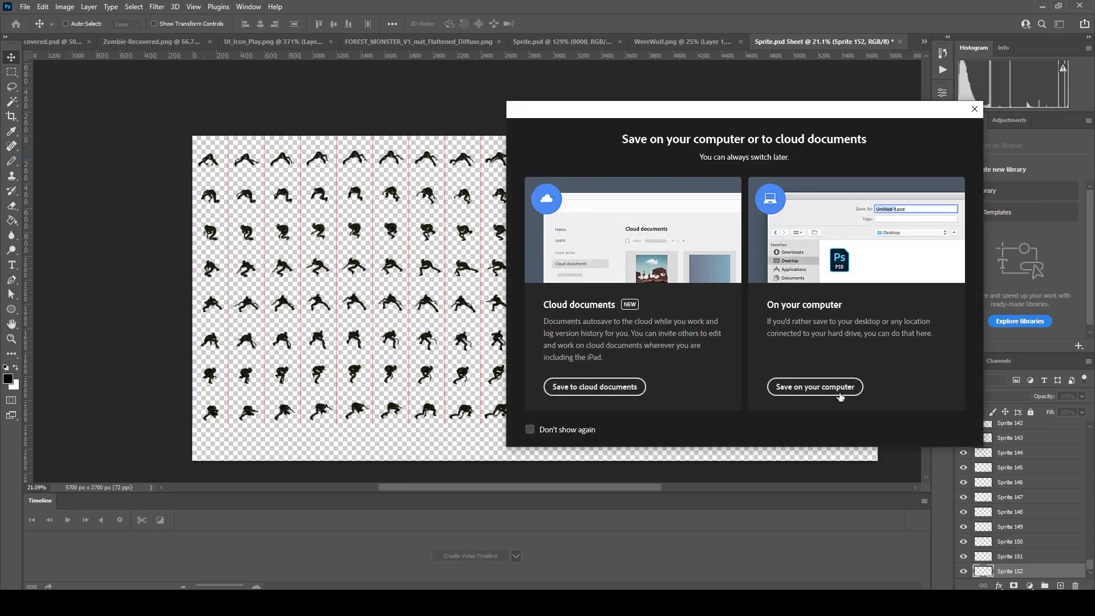
click(815, 387)
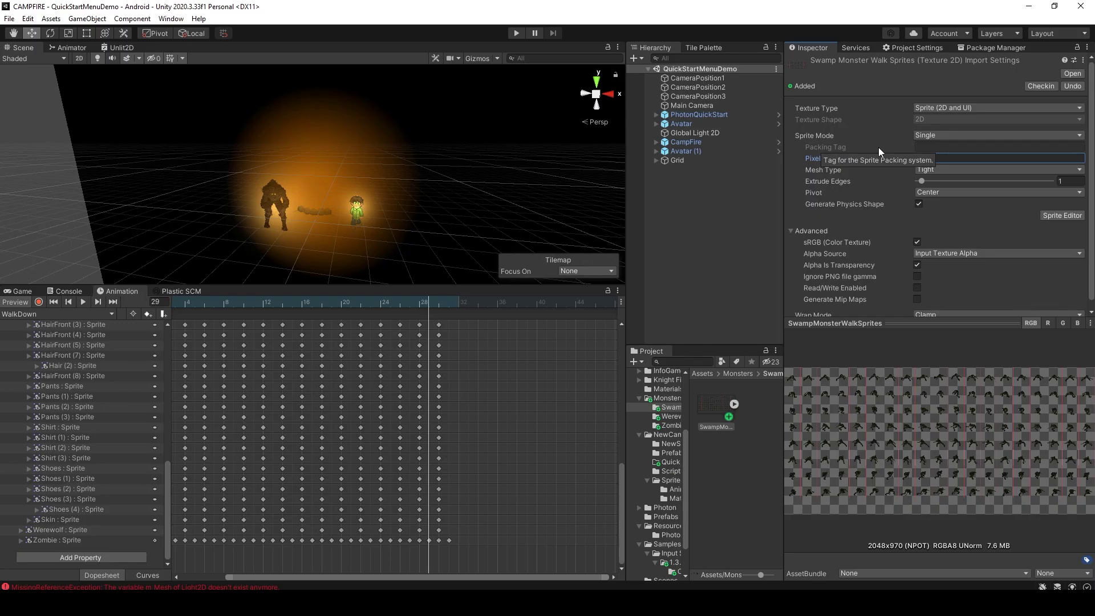
Switch to Unity and apply 200 pixels per unit, Point (no filter) and max size 8192 to the SwampMonsterWalkSprites texture
scroll(967, 239, down, 5)
click(1073, 283)
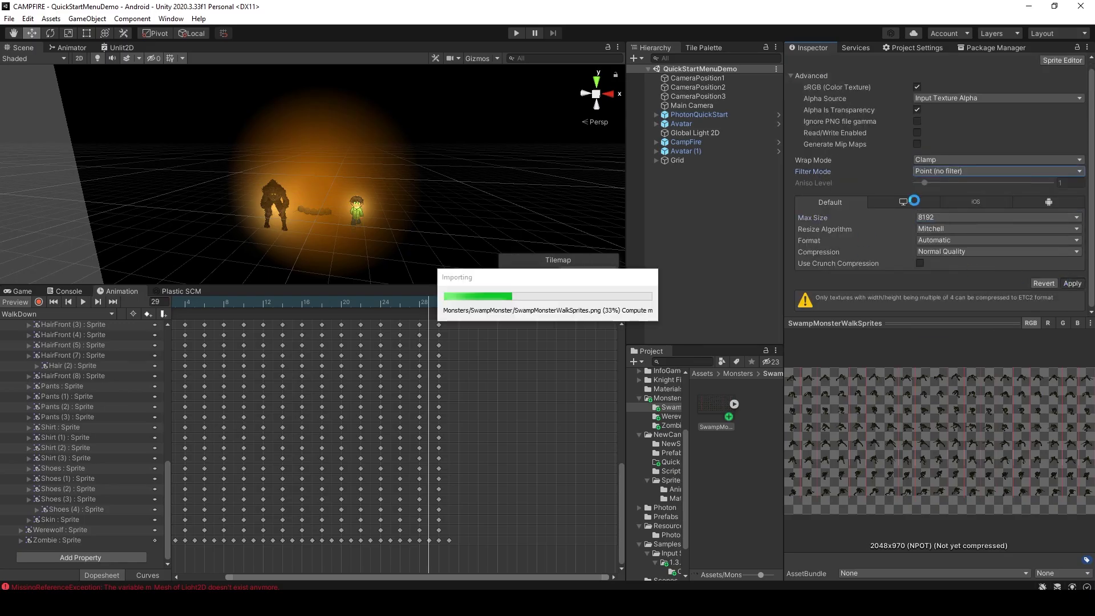
scroll(919, 224, up, 5)
click(1063, 216)
click(169, 277)
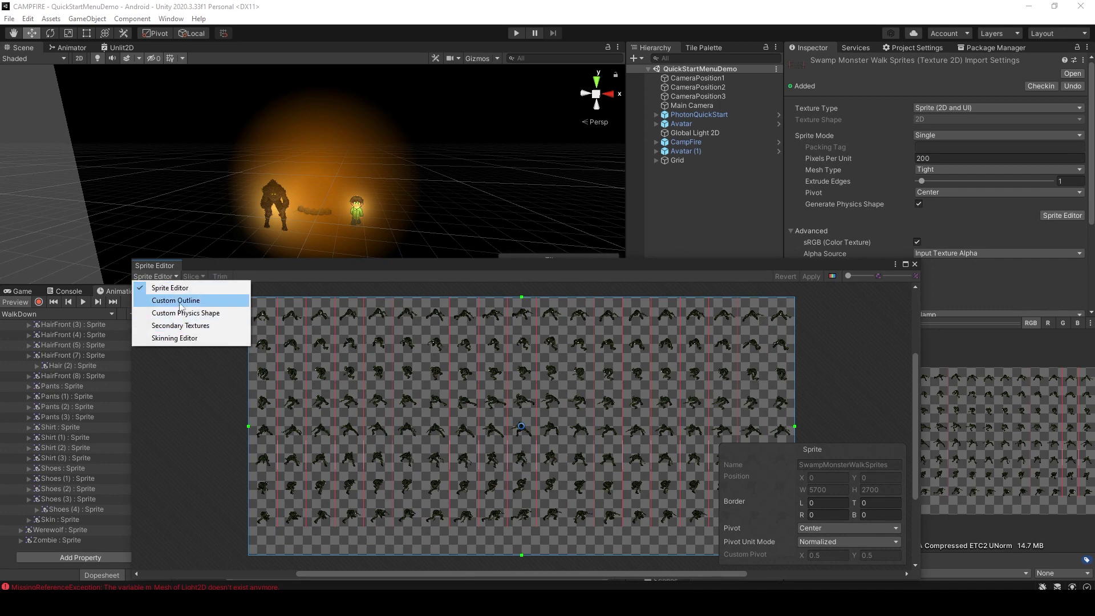
click(753, 296)
click(915, 264)
Set the sprite sheet's Sprite Mode to Multiple, apply the import settings, and open it in the Sprite Editor
click(955, 135)
click(952, 160)
scroll(964, 194, down, 5)
click(1073, 307)
click(1062, 83)
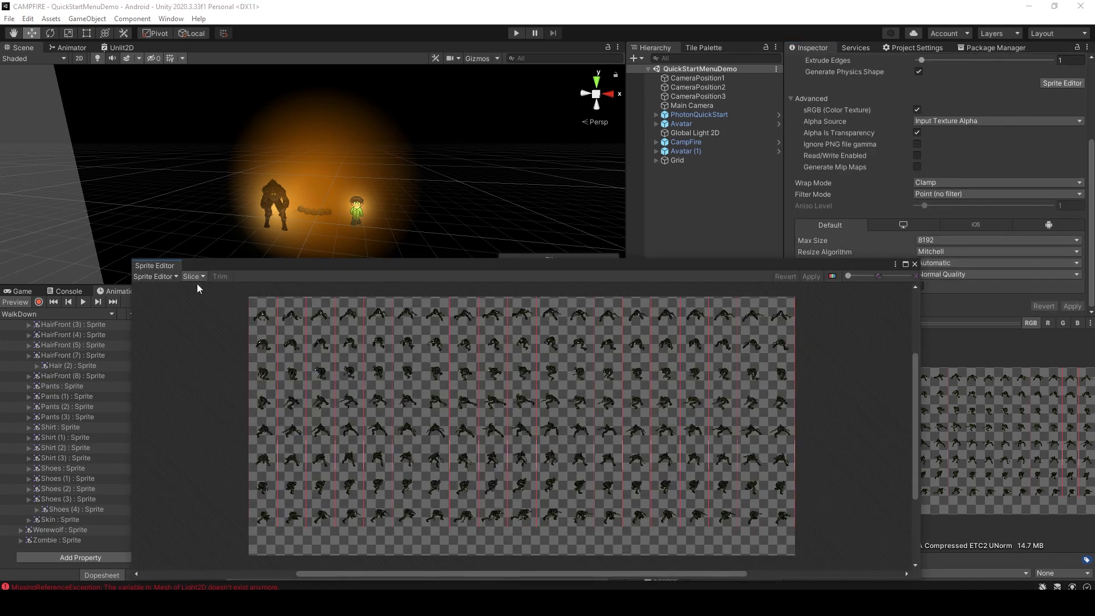
Slice the swamp monster sprite sheet by a grid with a cell size of 280 by 280 pixels
click(195, 278)
click(301, 287)
click(293, 310)
click(241, 297)
text(280)
key(Tab)
text(280)
click(302, 385)
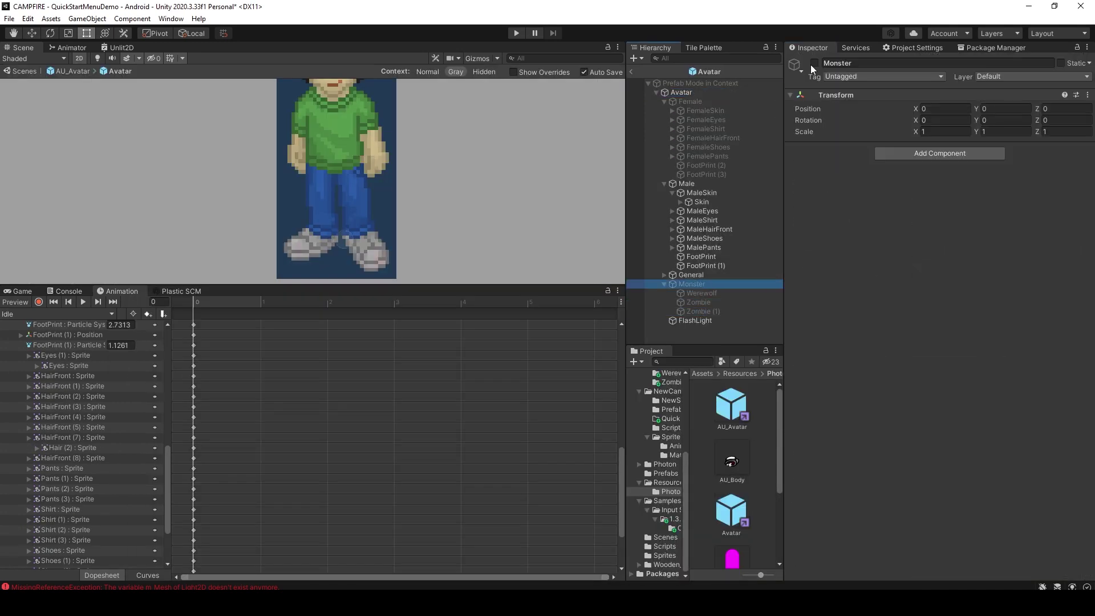
Rename the duplicated zombie object under Monster in the Avatar prefab to Swamp, activate it, and deactivate the Werewolf object
click(701, 312)
click(815, 63)
scroll(449, 242, down, 5)
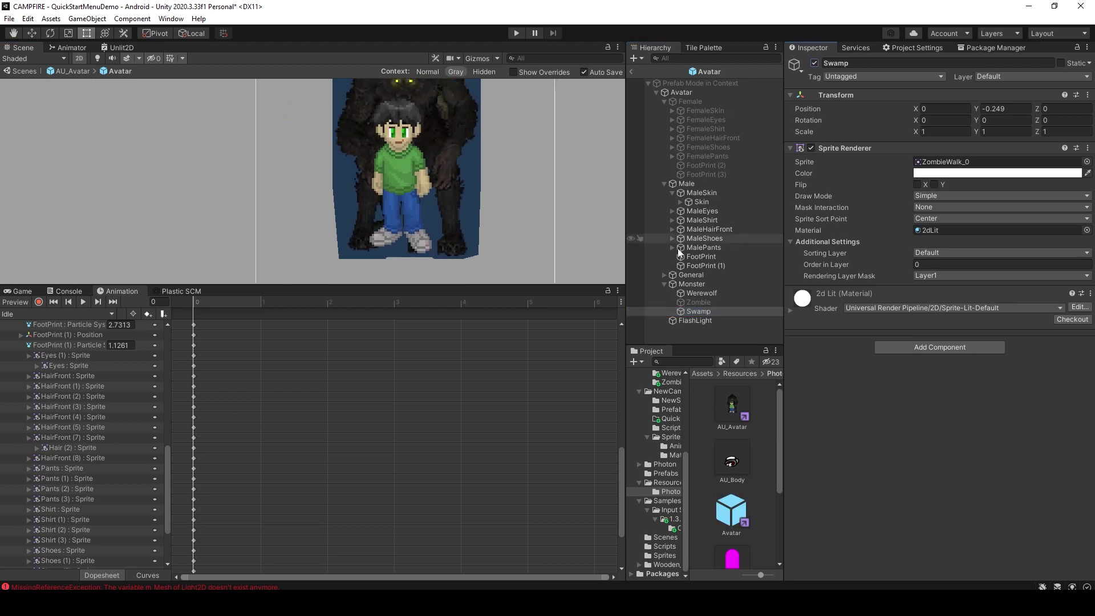
click(701, 293)
click(815, 63)
Assign a swamp monster walk sprite to the Swamp object's Sprite Renderer
scroll(665, 468, up, 3)
click(669, 468)
drag(732, 458, 931, 162)
click(700, 311)
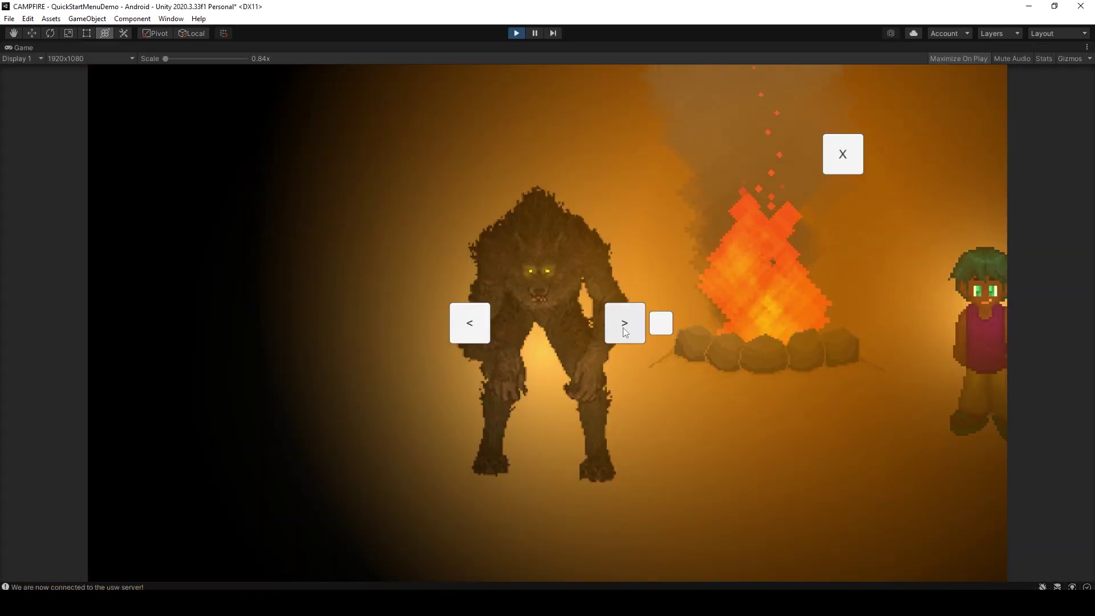
Cycle forward and backward through the selectable monsters in the running game to check them
click(623, 328)
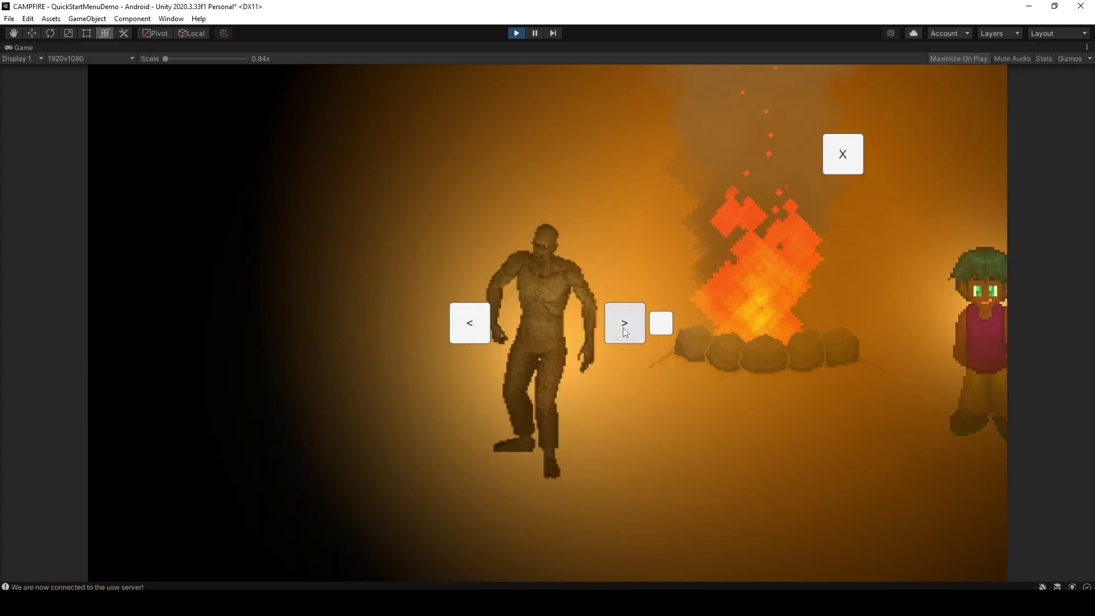
click(623, 328)
click(481, 321)
click(481, 321)
click(623, 325)
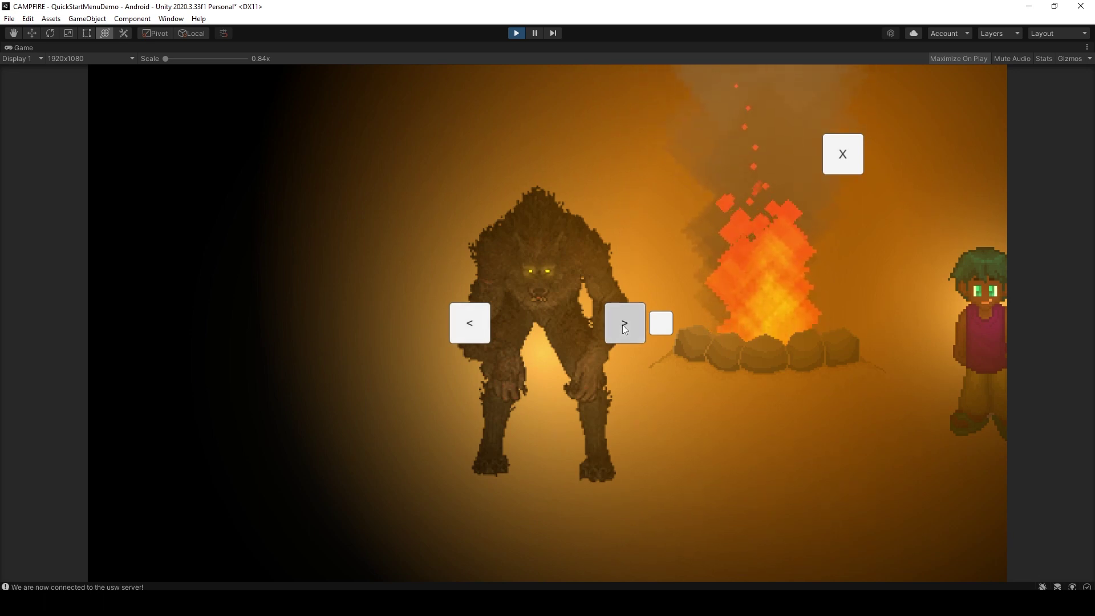
click(623, 325)
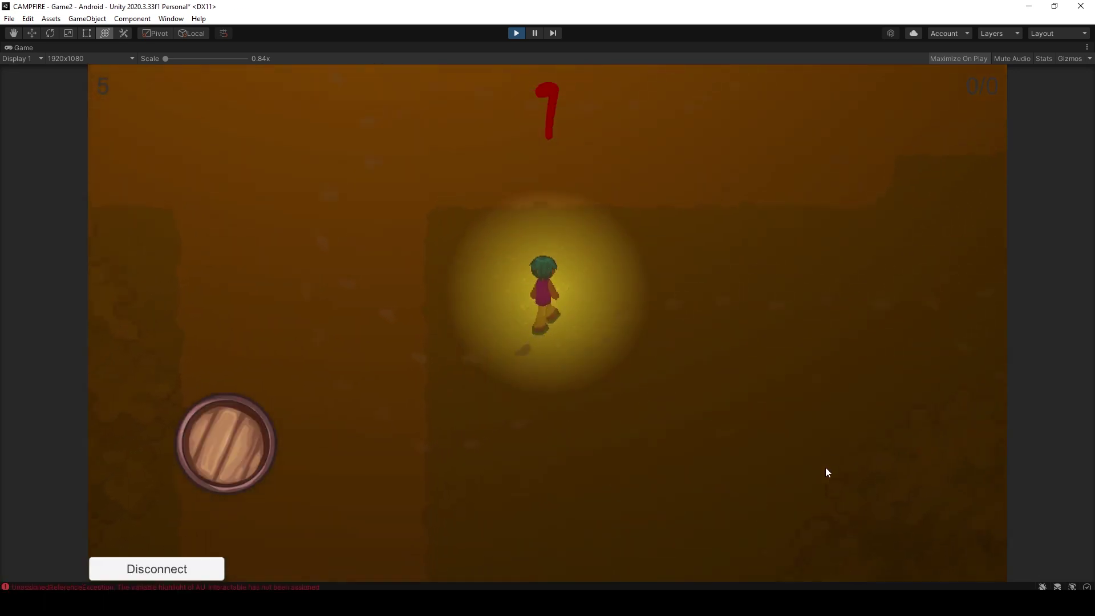